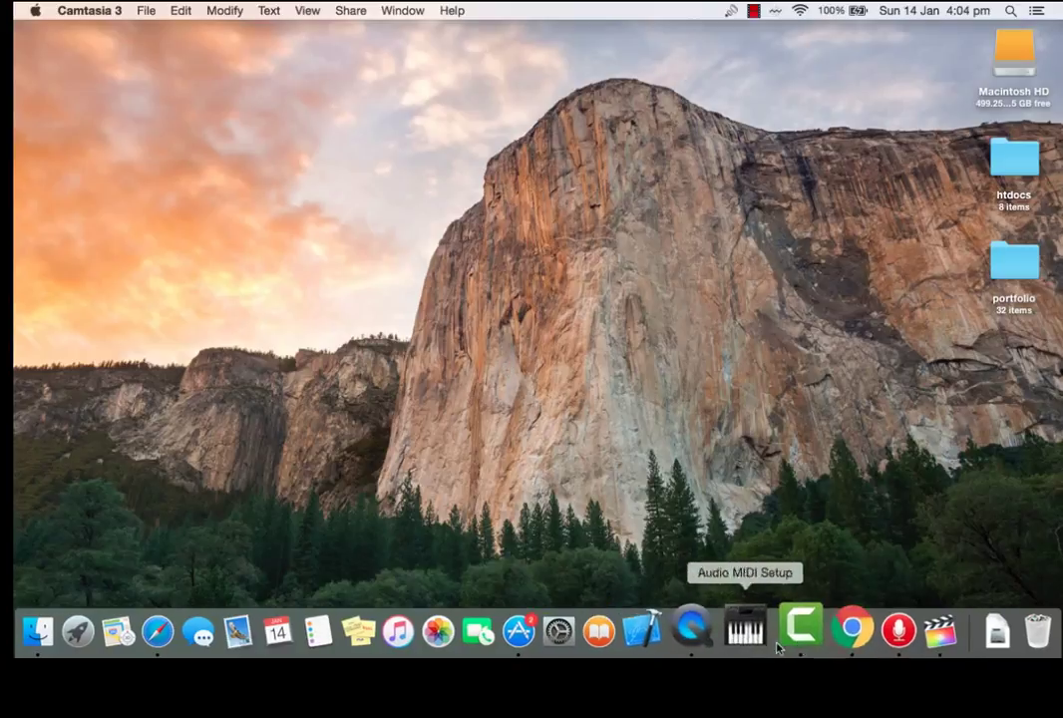
- Search Google for 'tunnelblick' in Chrome and open the tunnelblick.net Downloads page
{"action": "left_click", "coordinate": [829, 631]}
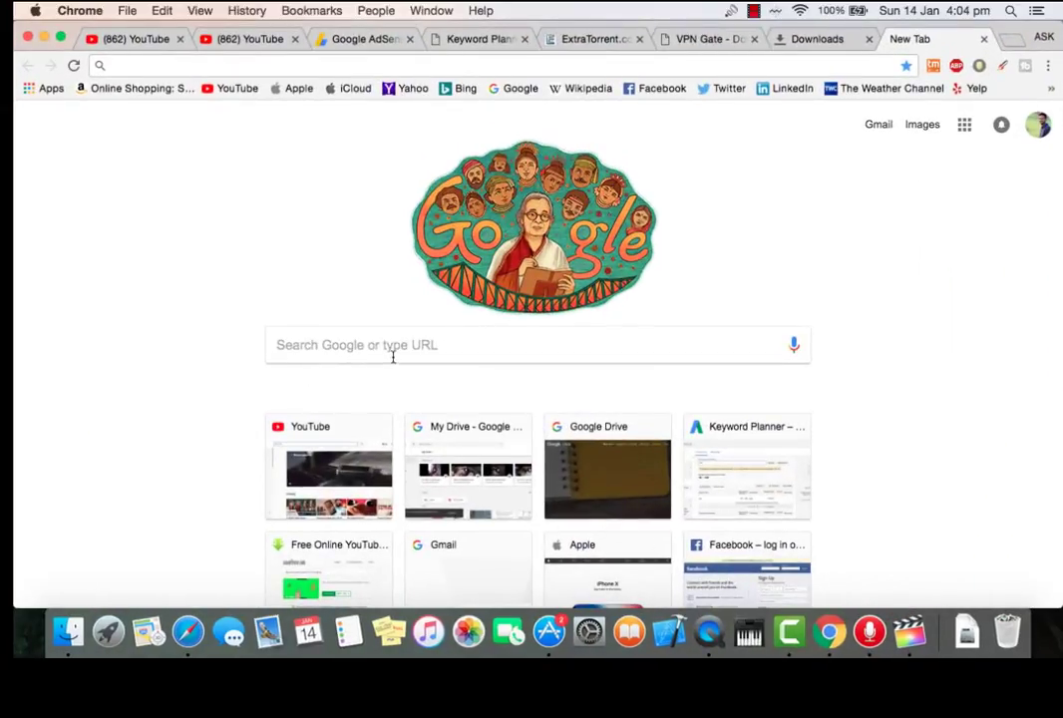
{"action": "left_click", "coordinate": [390, 342]}
{"action": "type", "text": "tunnel"}
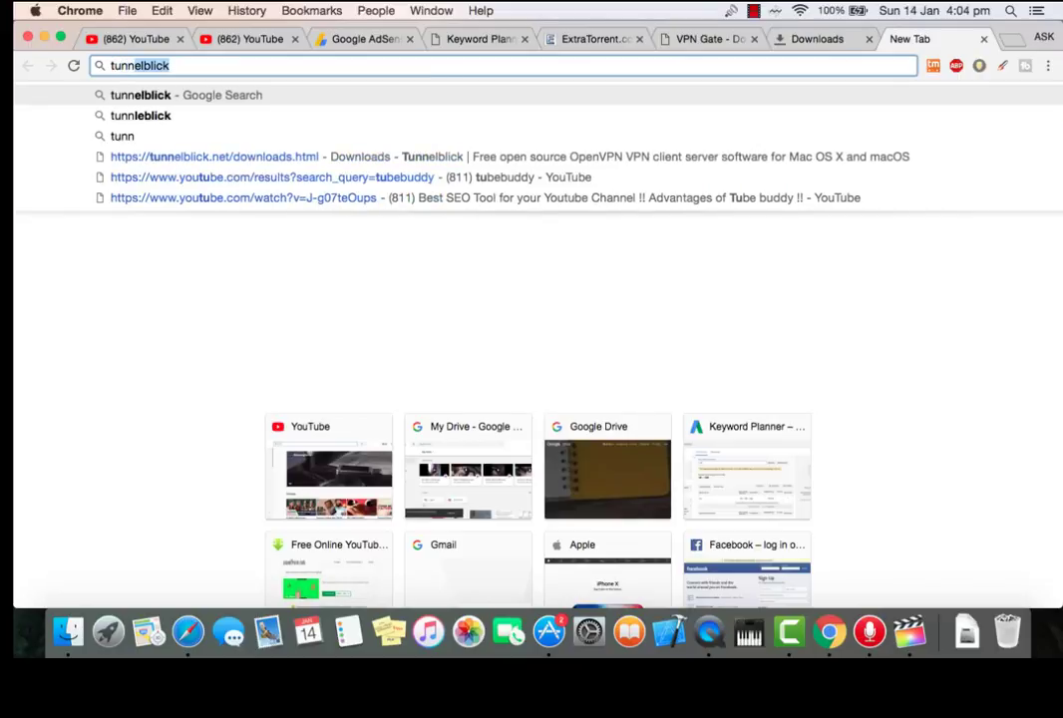
{"action": "type", "text": "blick"}
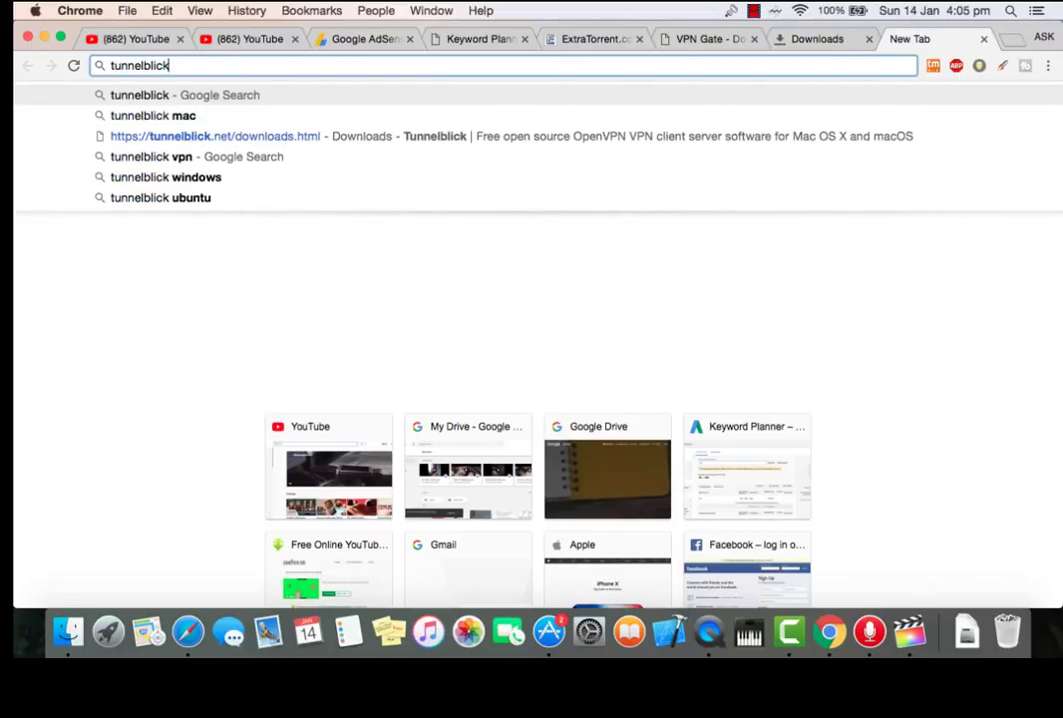
{"action": "key", "text": "Return"}
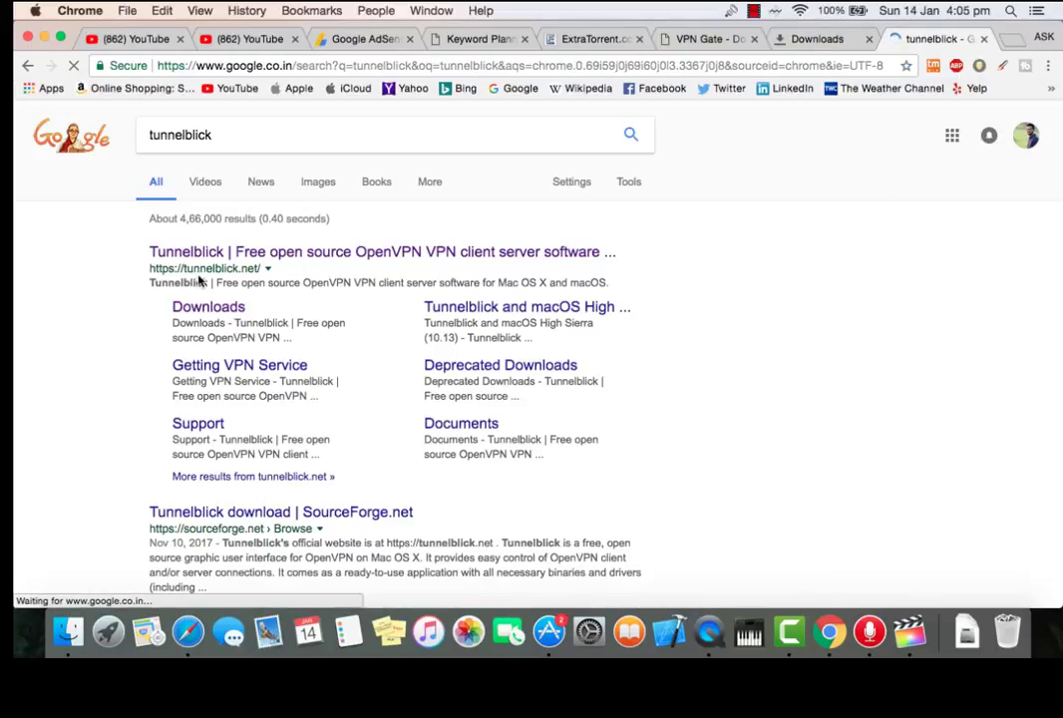
{"action": "left_click", "coordinate": [216, 311]}
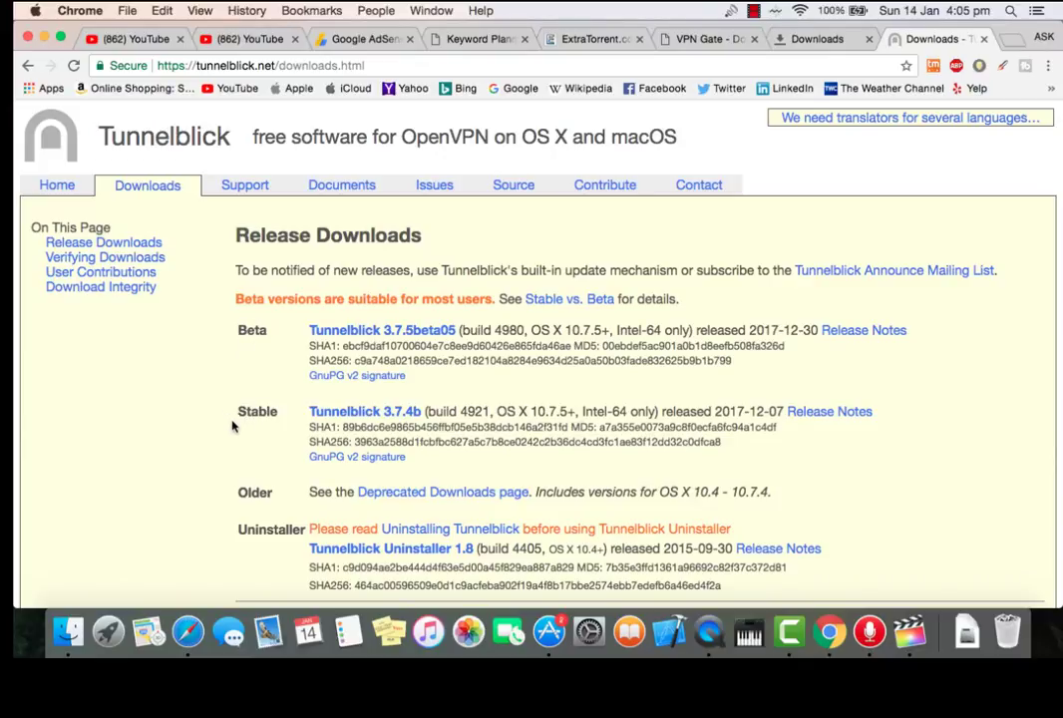
- Download the stable Tunnelblick 3.7.4b .dmg and open it from Chrome's downloads list
{"action": "left_click", "coordinate": [384, 413]}
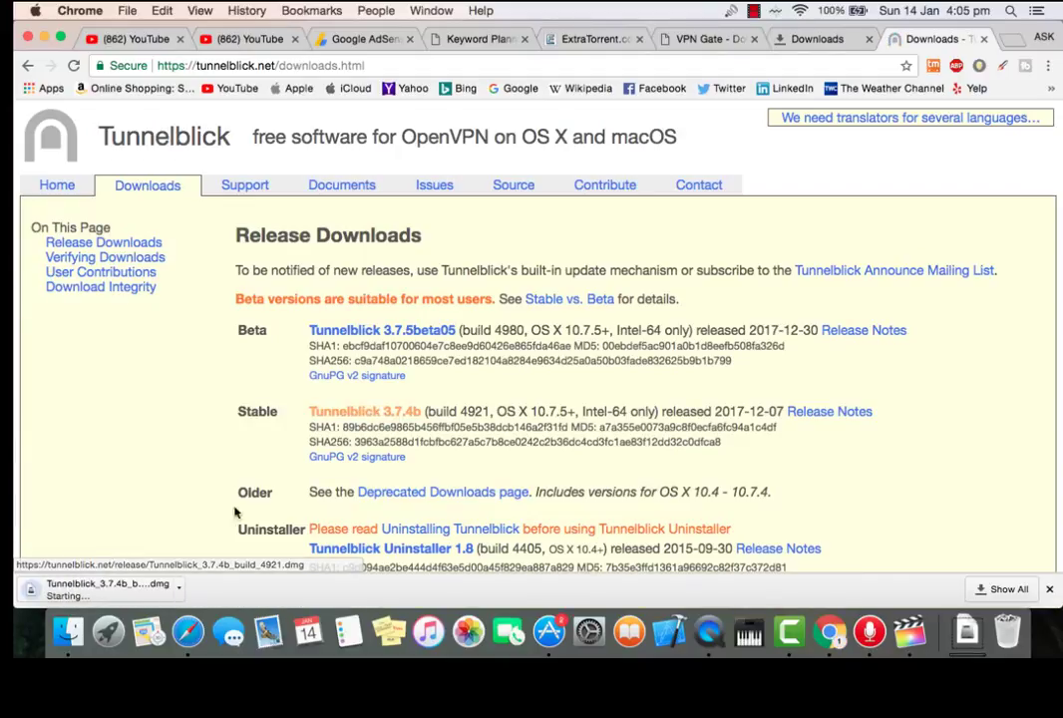
{"action": "left_click", "coordinate": [839, 39]}
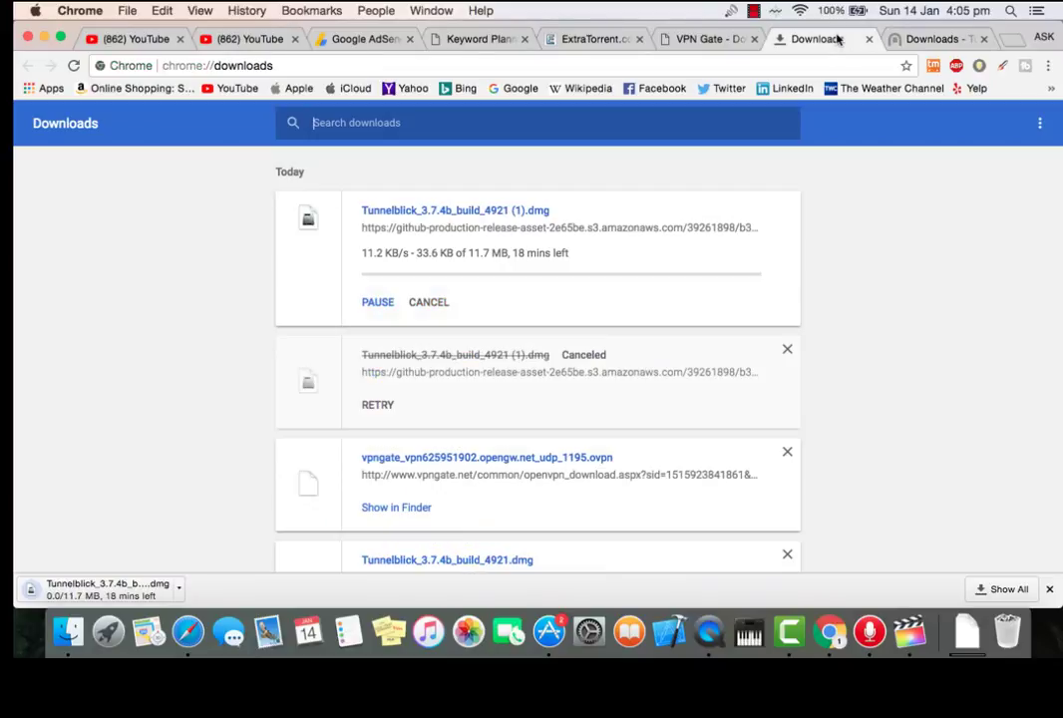
{"action": "scroll", "coordinate": [434, 426], "scroll_direction": "down", "scroll_amount": 3}
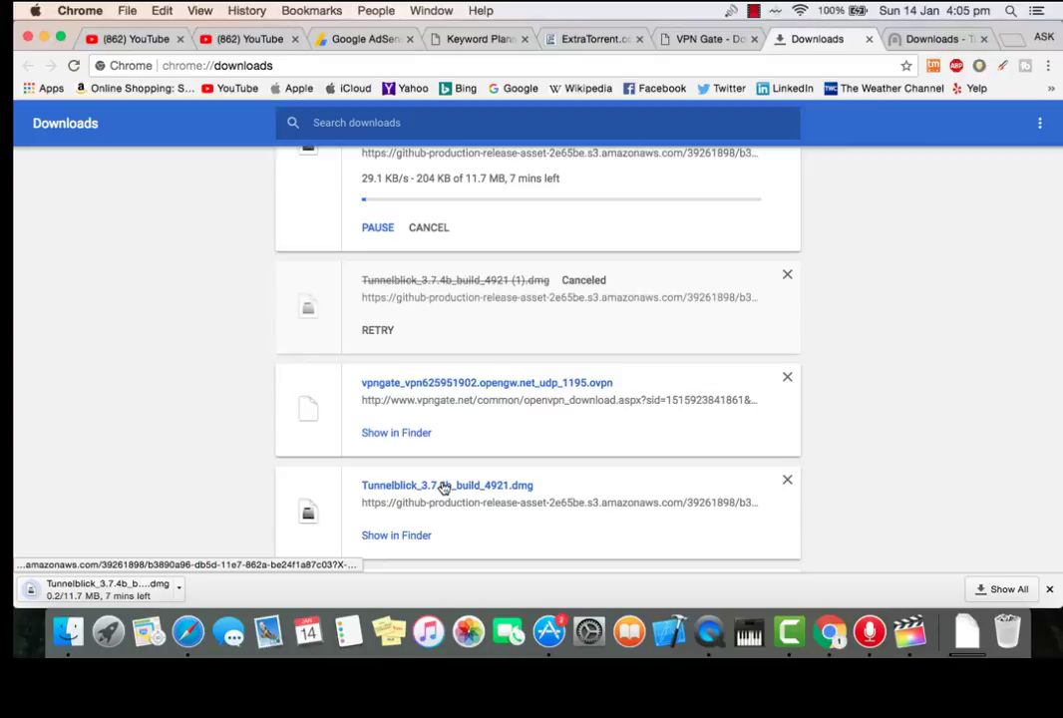
{"action": "left_click", "coordinate": [444, 486]}
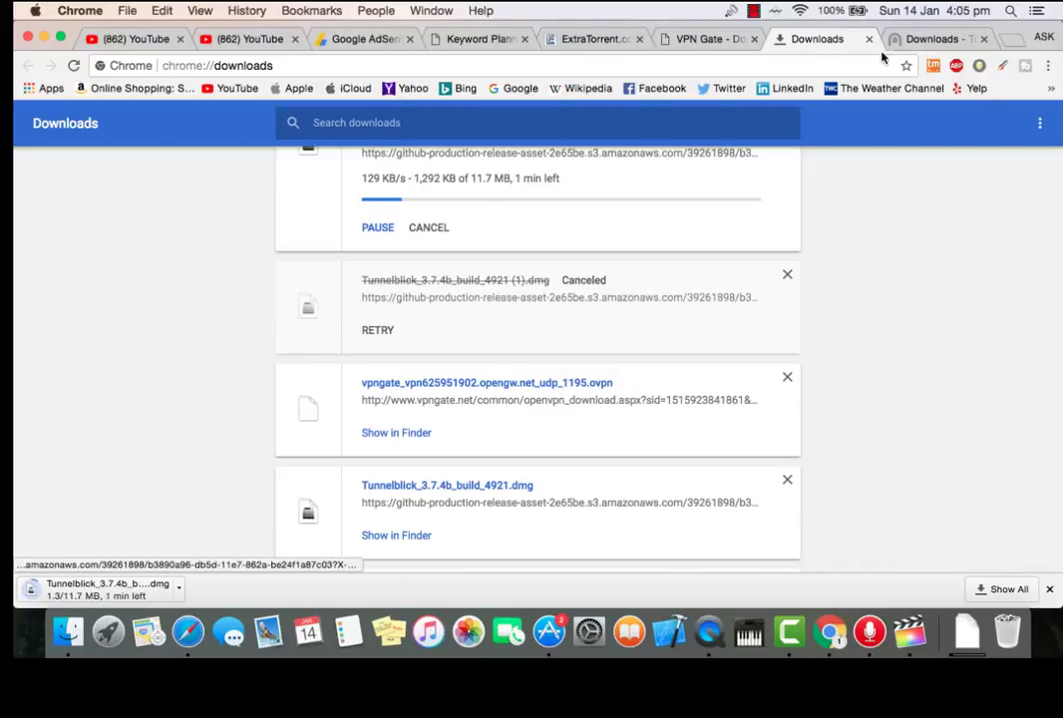
{"action": "left_click", "coordinate": [934, 37]}
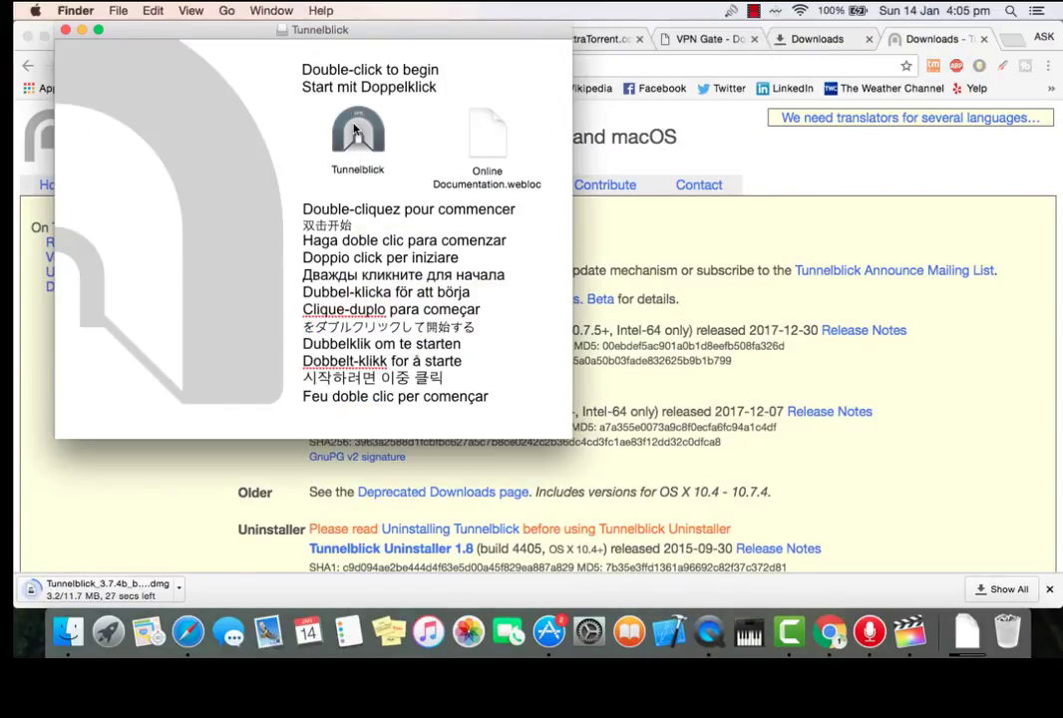
- Install Tunnelblick 3.7.4b with the account password, then close the disk-image window
{"action": "left_click", "coordinate": [354, 128]}
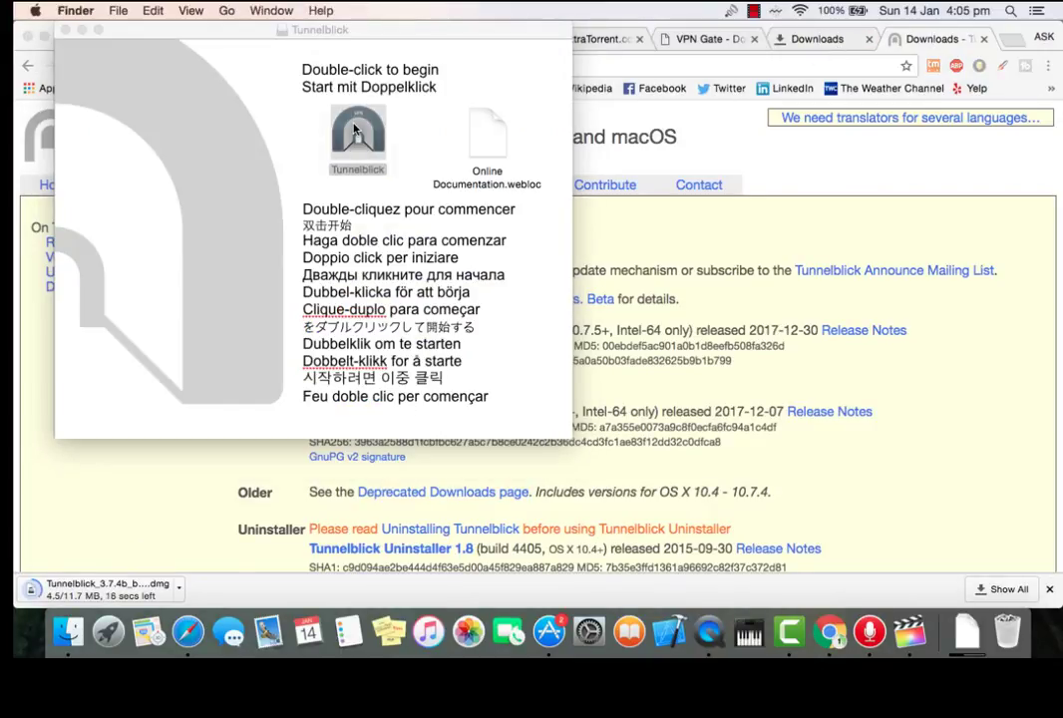
{"action": "left_click", "coordinate": [714, 278]}
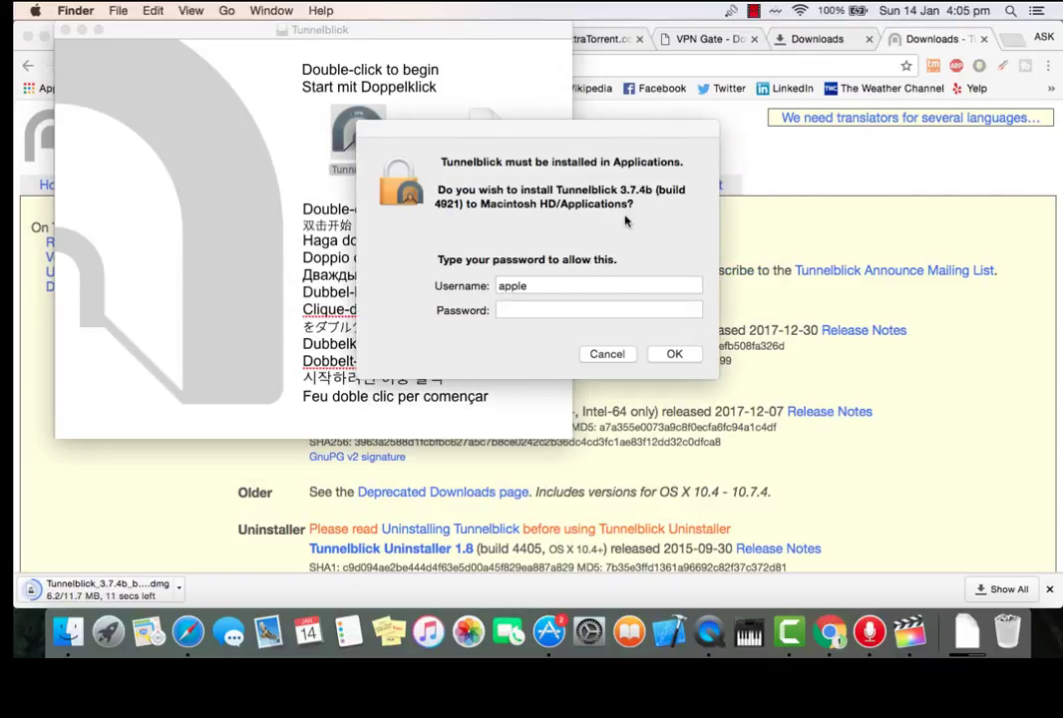
{"action": "type", "text": "•••"}
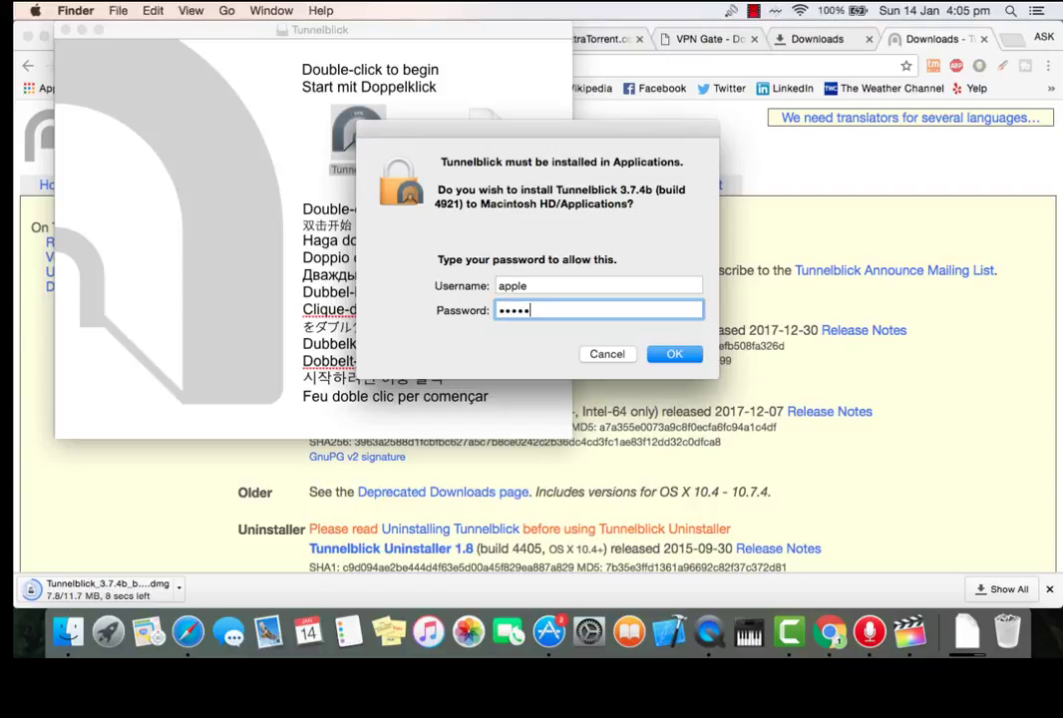
{"action": "key", "text": "Return"}
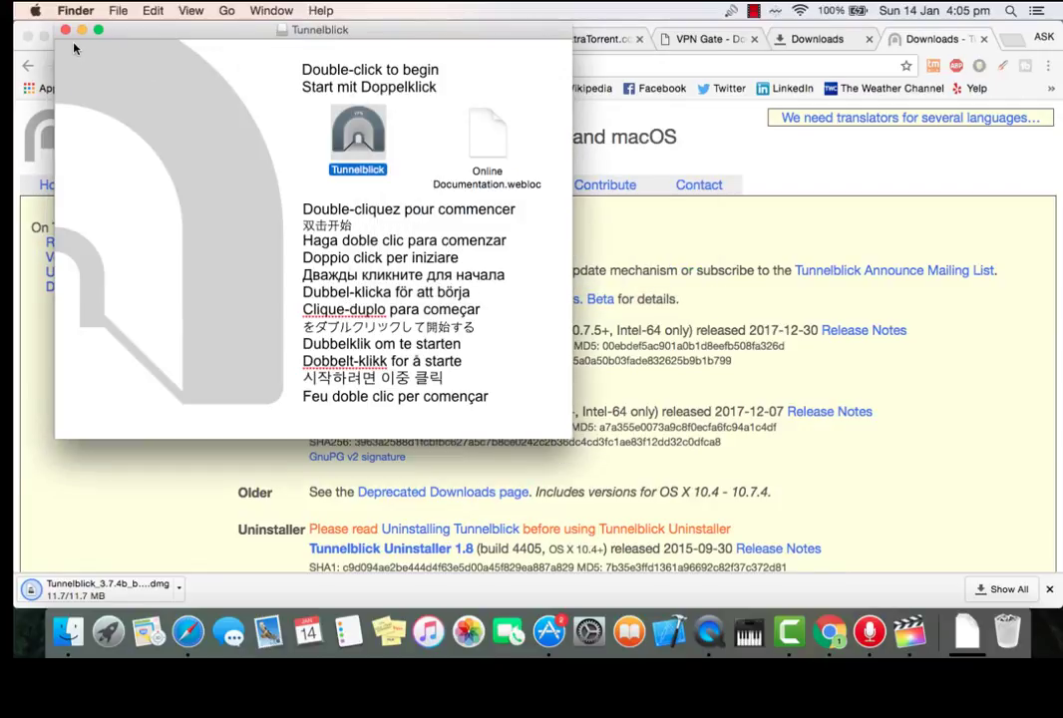
{"action": "left_click", "coordinate": [64, 30]}
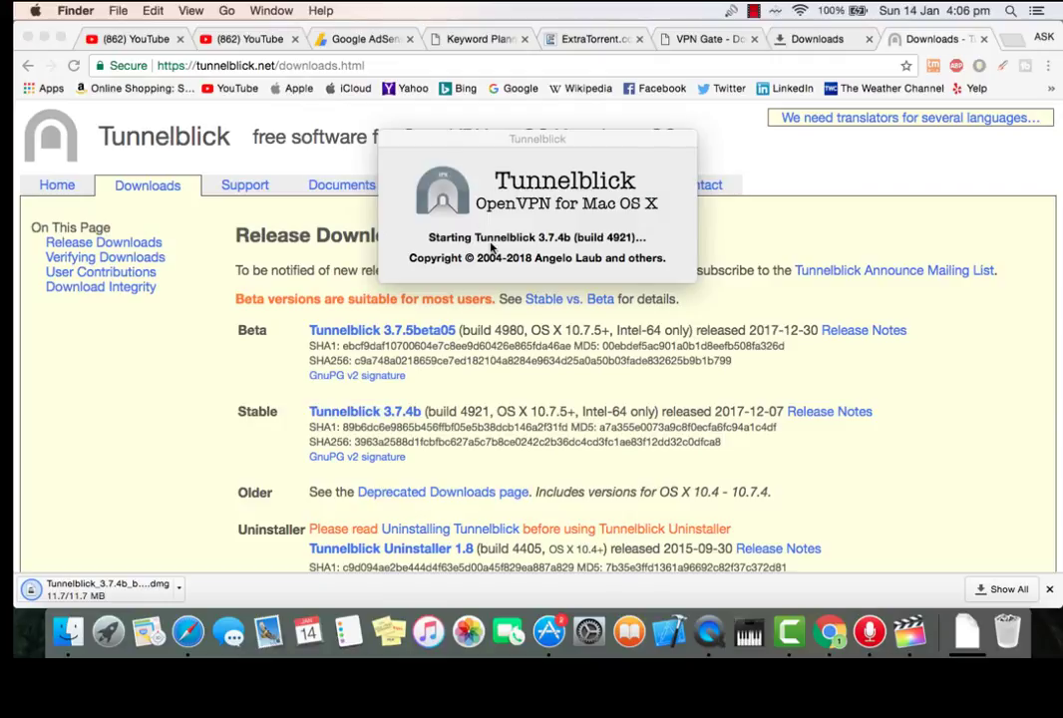
{"action": "left_click", "coordinate": [818, 226]}
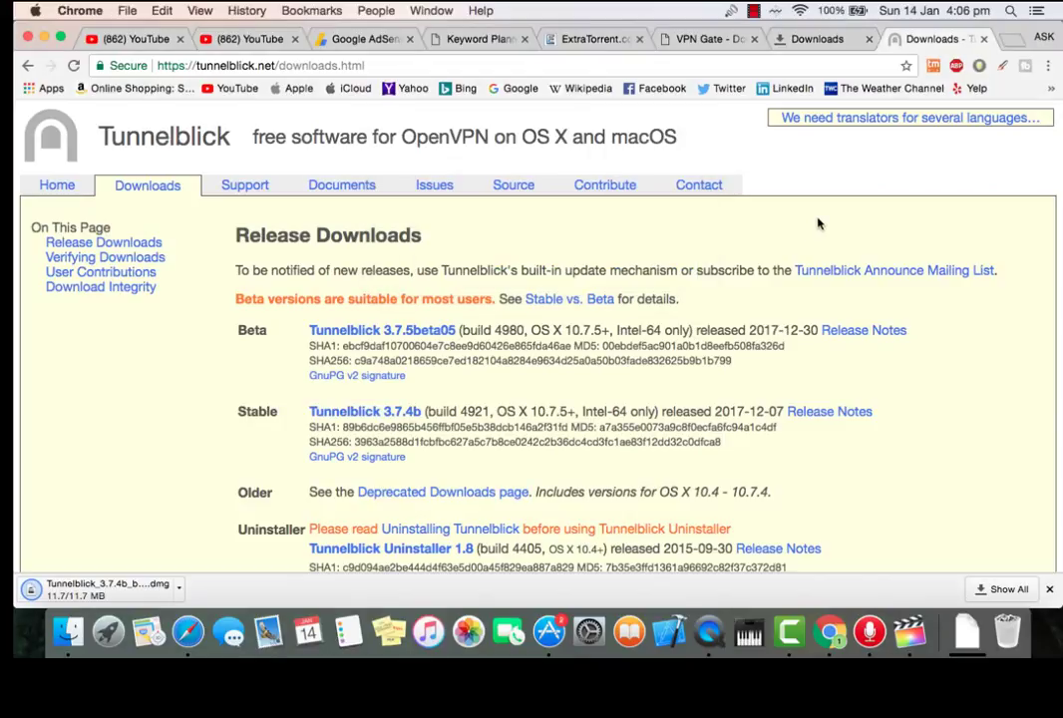
- Open VPN Gate's list of 7326 public relay servers and scroll down through the table
{"action": "left_click", "coordinate": [716, 45]}
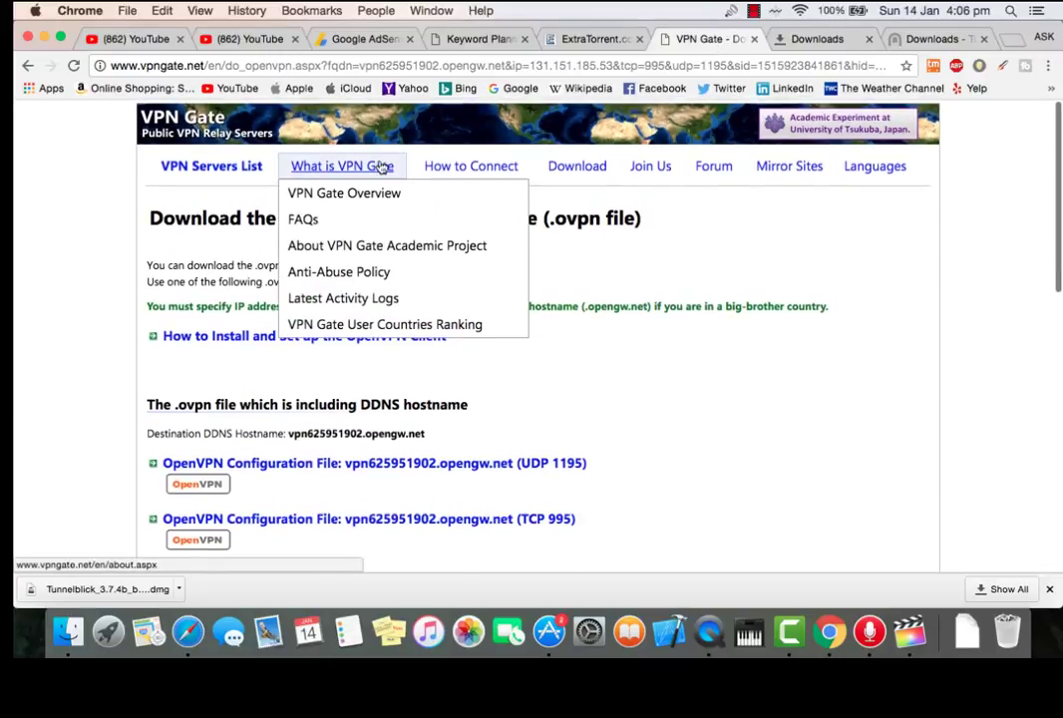
{"action": "left_click", "coordinate": [239, 165]}
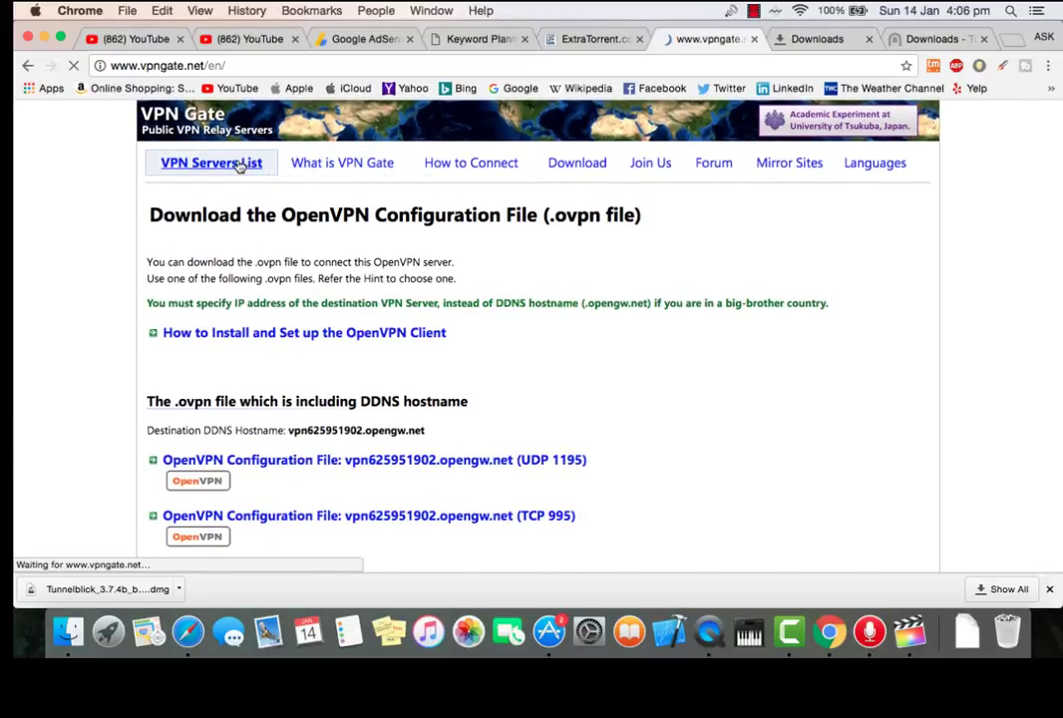
{"action": "scroll", "coordinate": [203, 375], "scroll_direction": "down", "scroll_amount": 3}
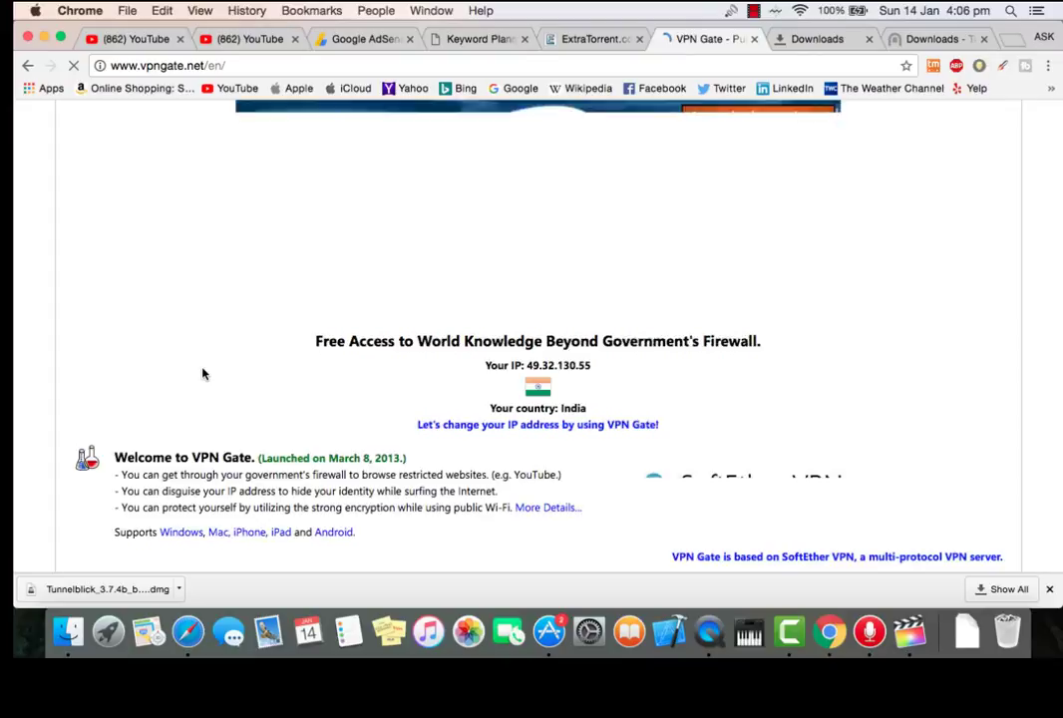
{"action": "scroll", "coordinate": [203, 375], "scroll_direction": "down", "scroll_amount": 3}
{"action": "scroll", "coordinate": [203, 373], "scroll_direction": "down", "scroll_amount": 8}
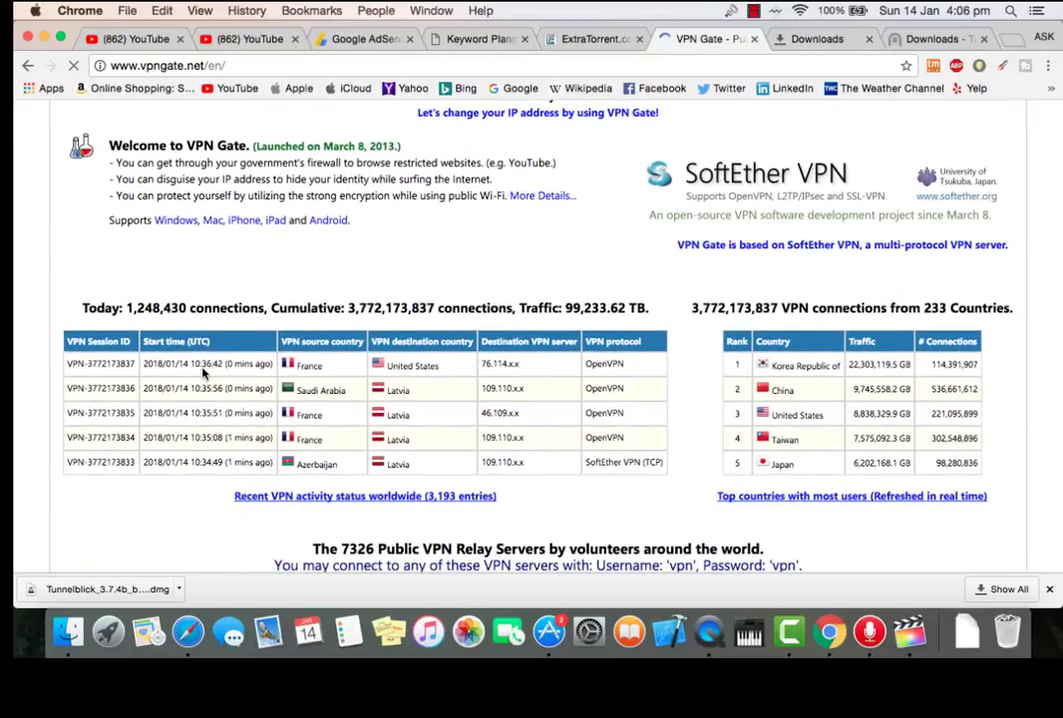
{"action": "scroll", "coordinate": [202, 373], "scroll_direction": "down", "scroll_amount": 15}
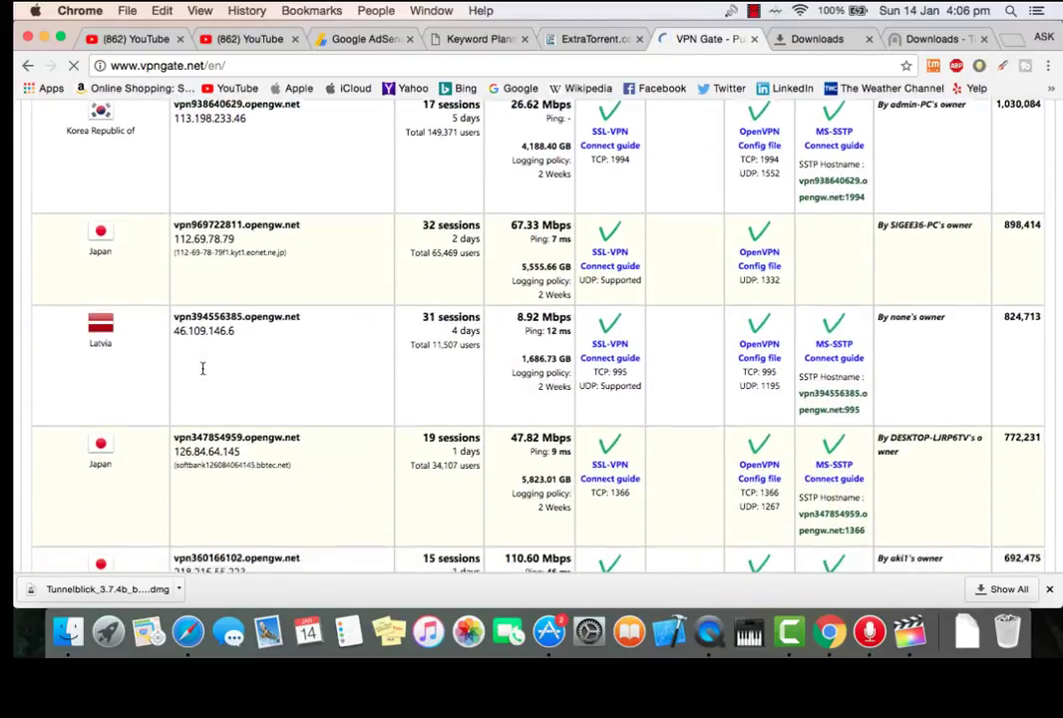
{"action": "scroll", "coordinate": [203, 373], "scroll_direction": "down", "scroll_amount": 15}
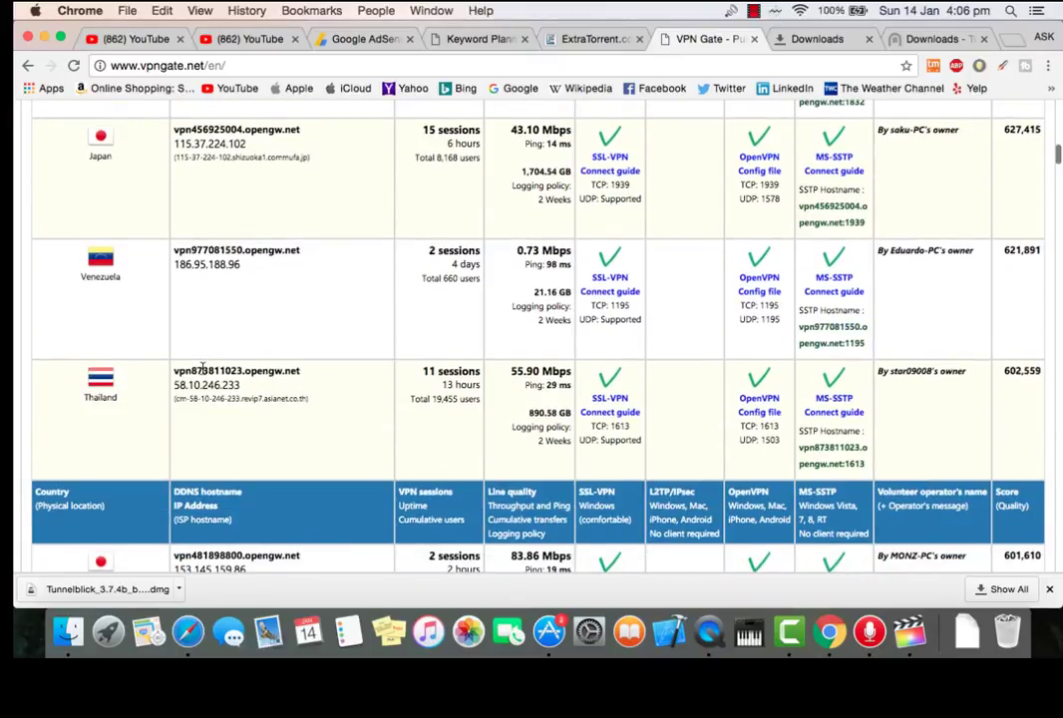
{"action": "scroll", "coordinate": [203, 373], "scroll_direction": "down", "scroll_amount": 15}
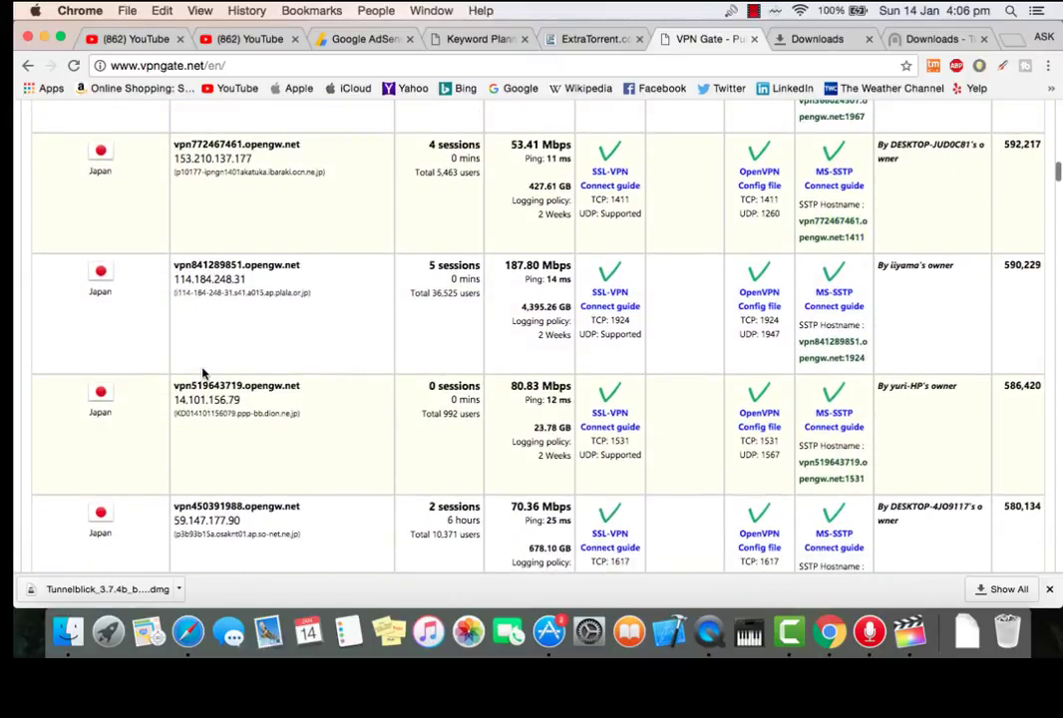
{"action": "scroll", "coordinate": [203, 373], "scroll_direction": "down", "scroll_amount": 15}
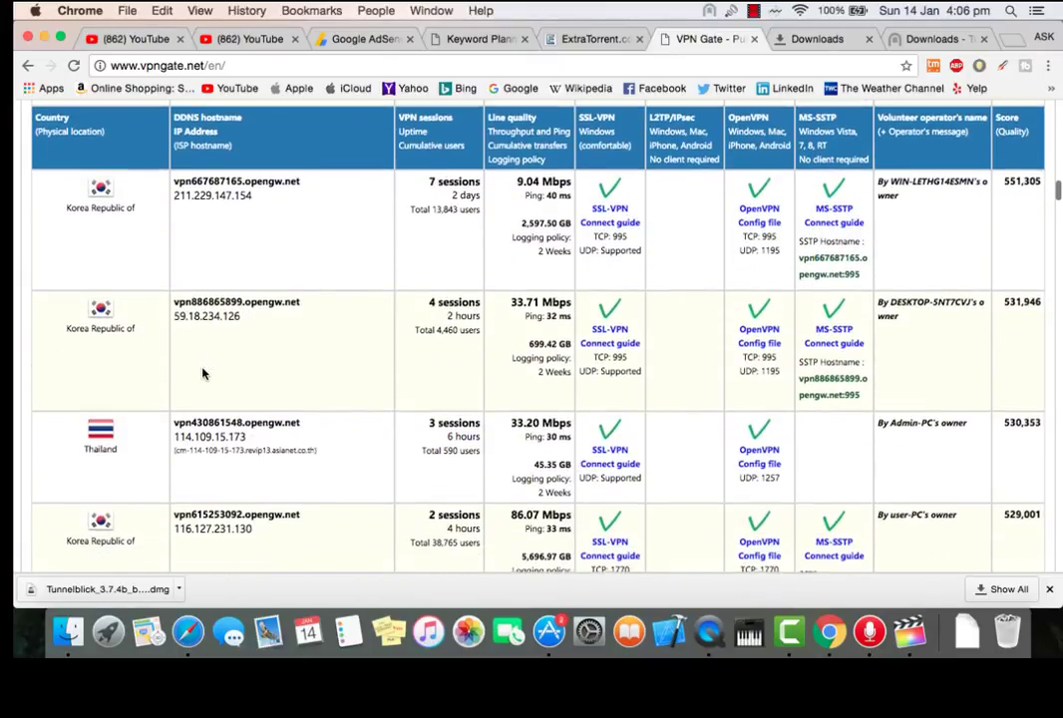
{"action": "scroll", "coordinate": [202, 373], "scroll_direction": "down", "scroll_amount": 15}
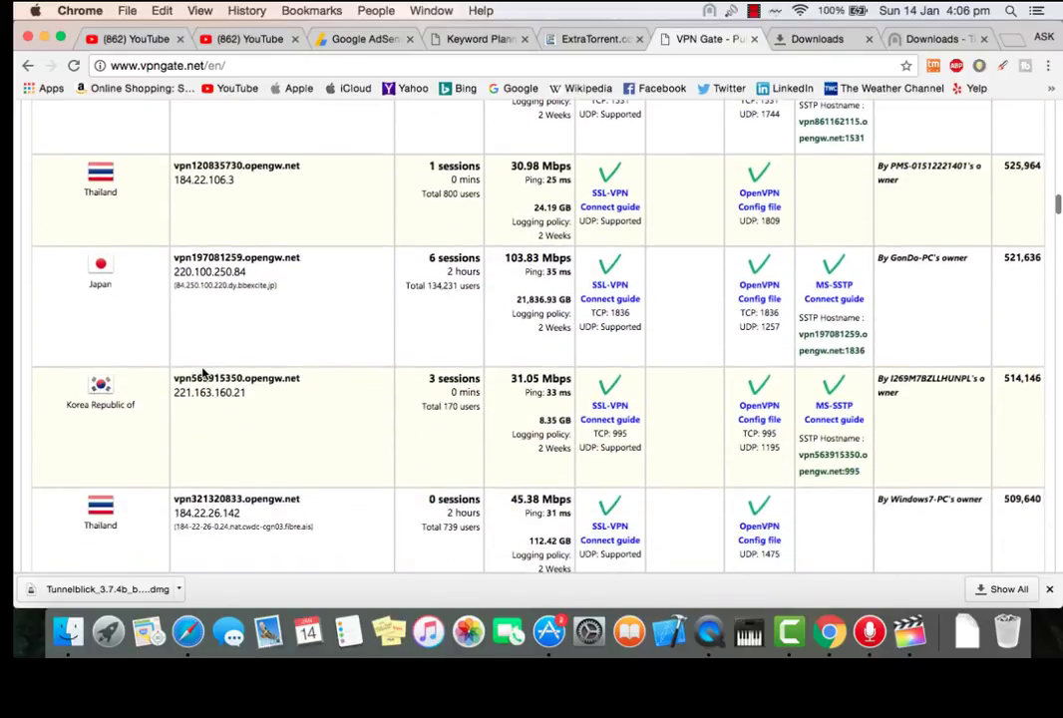
- Answer Tunnelblick's welcome with 'I have configuration files' and dismiss the add-configuration instructions
{"action": "scroll", "coordinate": [202, 373], "scroll_direction": "down", "scroll_amount": 15}
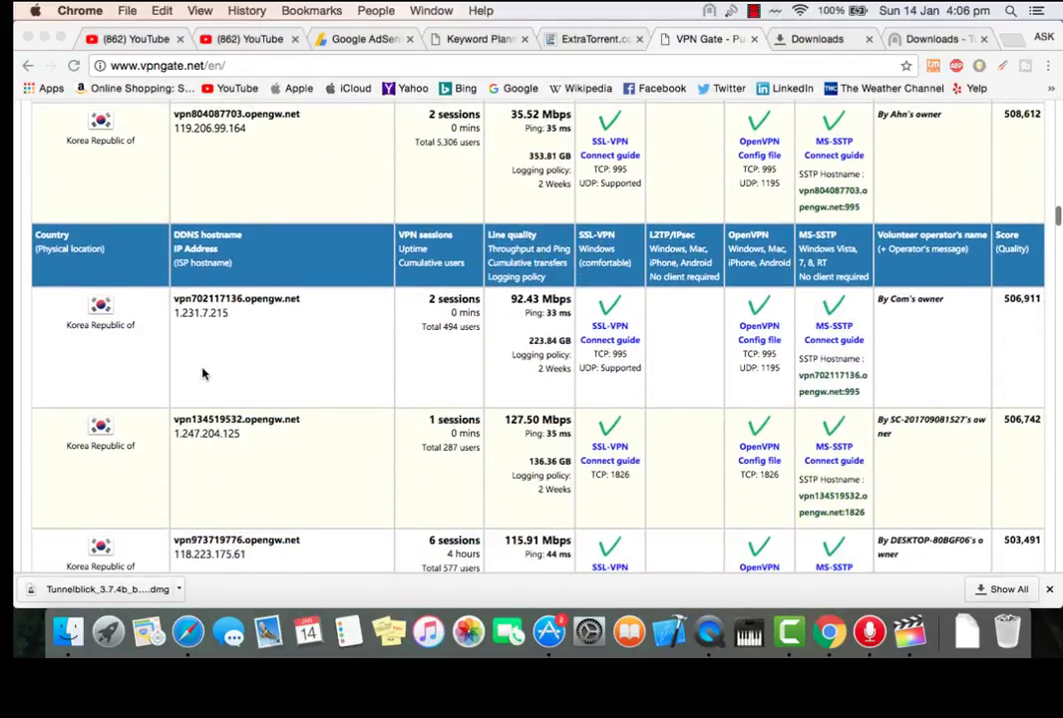
{"action": "scroll", "coordinate": [203, 373], "scroll_direction": "down", "scroll_amount": 7}
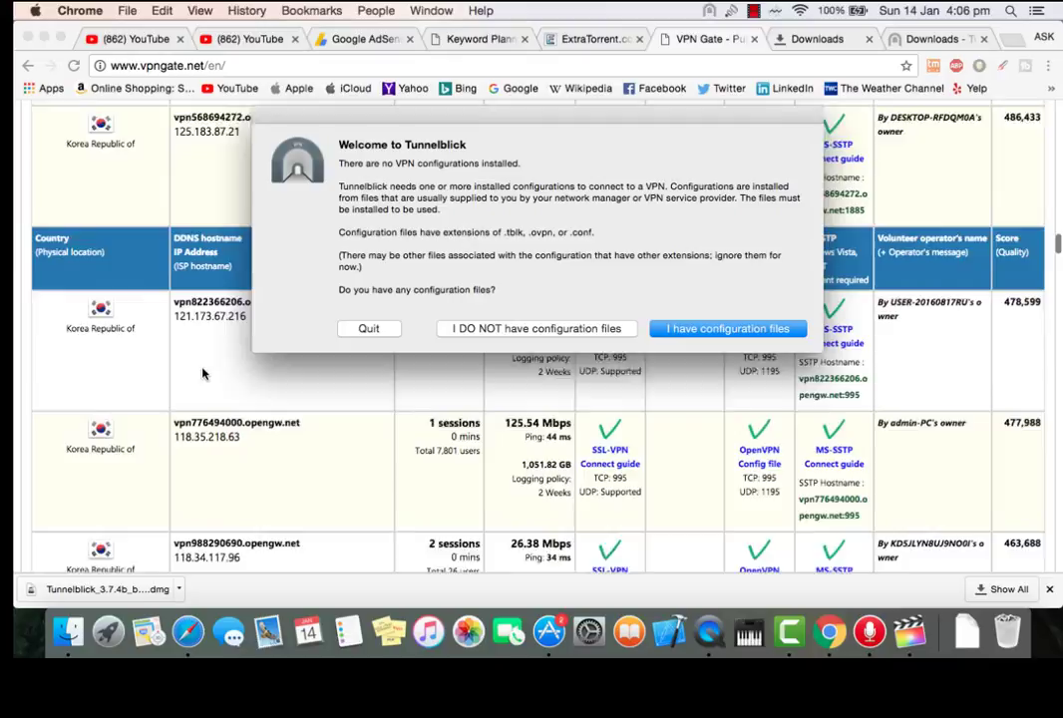
{"action": "scroll", "coordinate": [200, 375], "scroll_direction": "down", "scroll_amount": 3}
{"action": "left_click", "coordinate": [718, 333]}
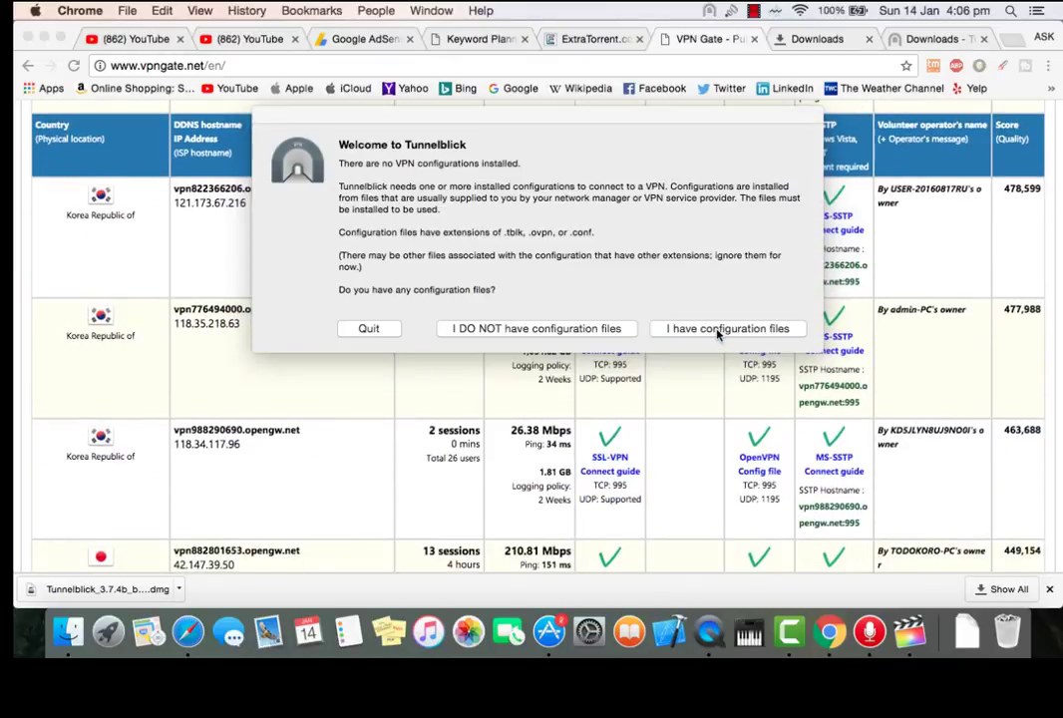
{"action": "left_click", "coordinate": [695, 407]}
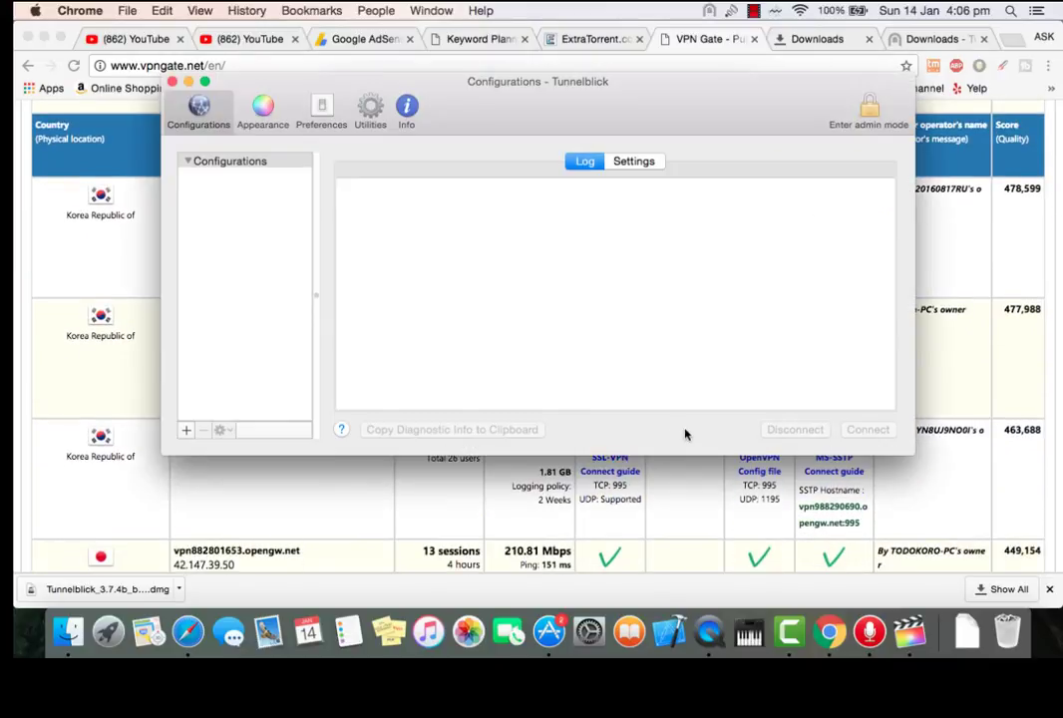
{"action": "left_click", "coordinate": [170, 83]}
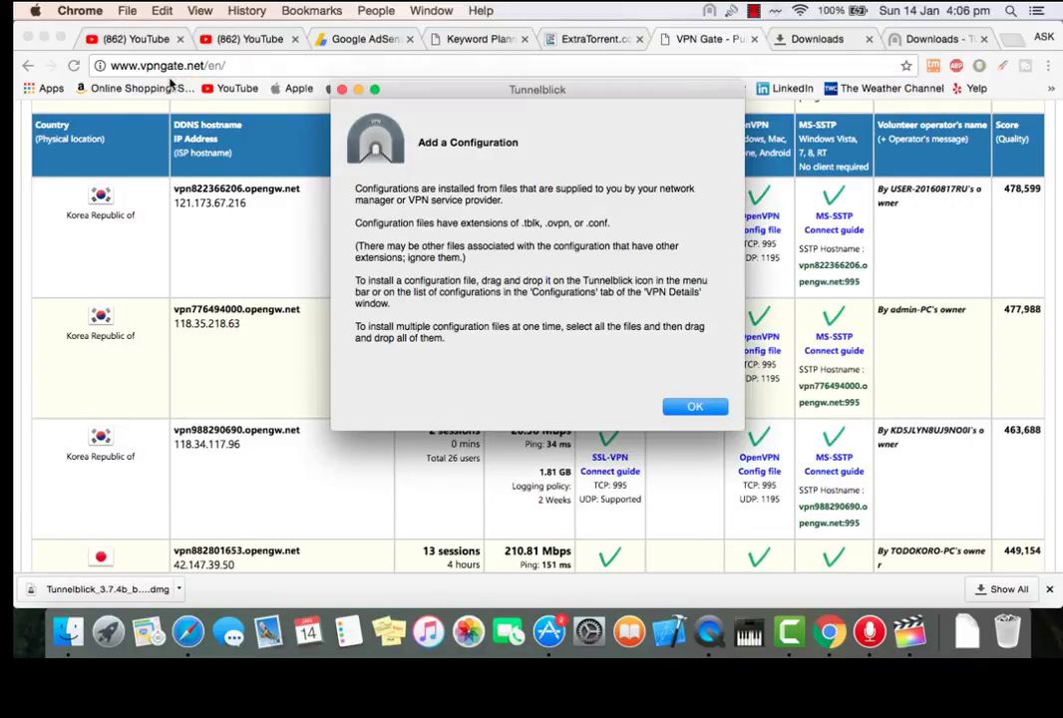
{"action": "left_click", "coordinate": [696, 406]}
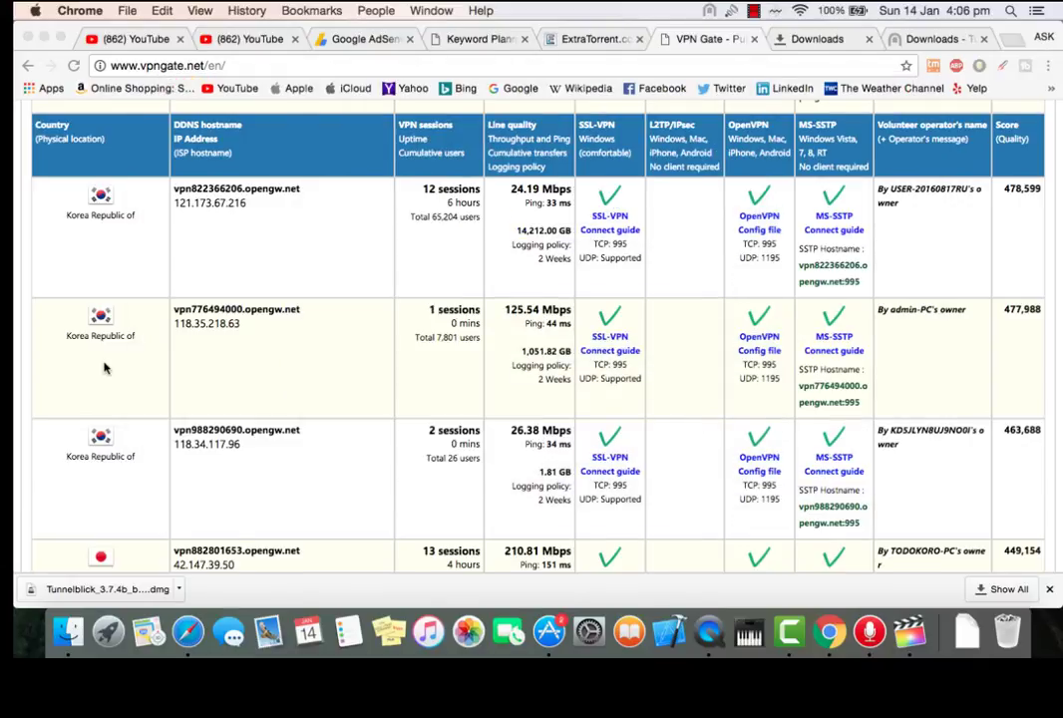
- Find the New Zealand server vpn355310363.opengw.net and open its OpenVPN config file page
{"action": "scroll", "coordinate": [105, 368], "scroll_direction": "down", "scroll_amount": 5}
{"action": "scroll", "coordinate": [105, 368], "scroll_direction": "down", "scroll_amount": 20}
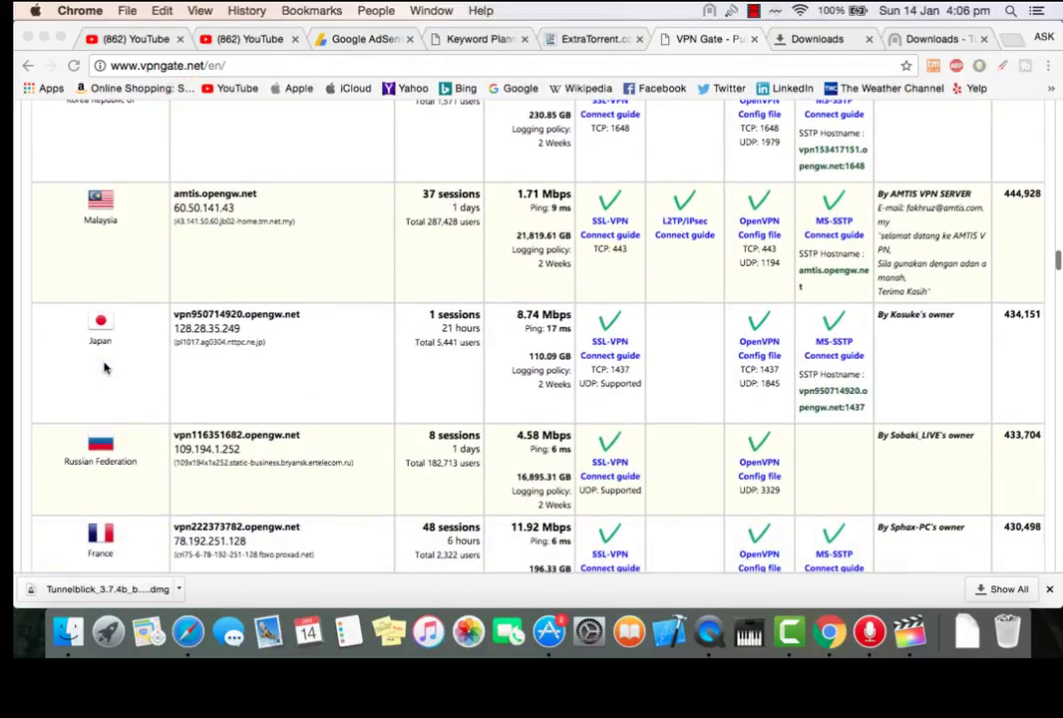
{"action": "scroll", "coordinate": [104, 368], "scroll_direction": "down", "scroll_amount": 7}
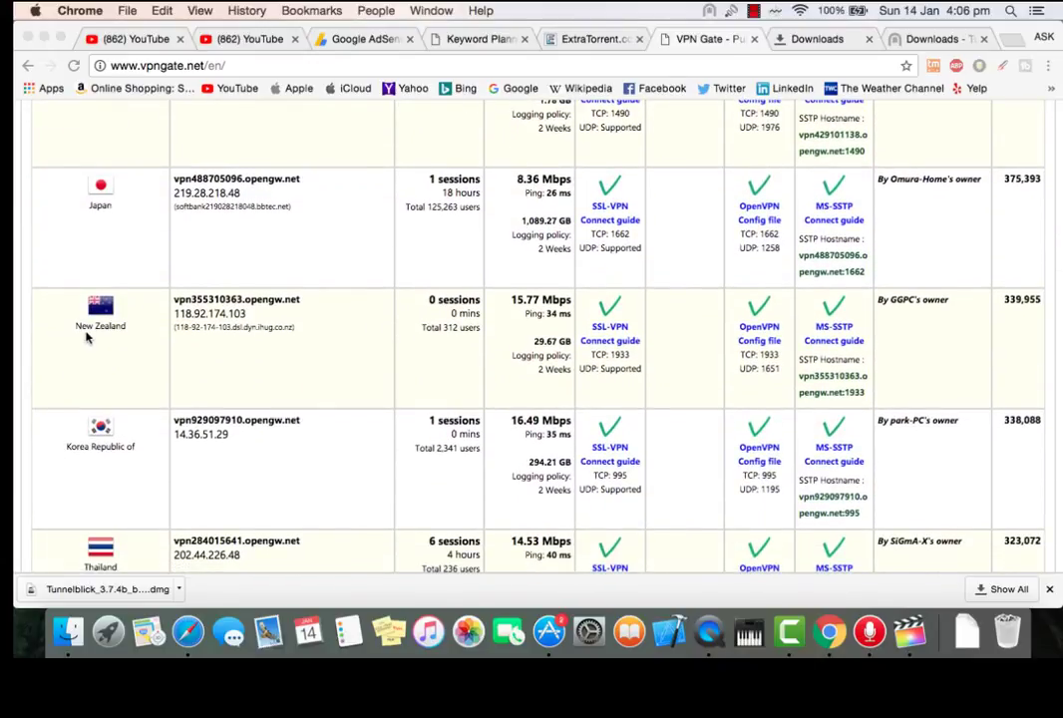
{"action": "scroll", "coordinate": [482, 293], "scroll_direction": "up", "scroll_amount": 6}
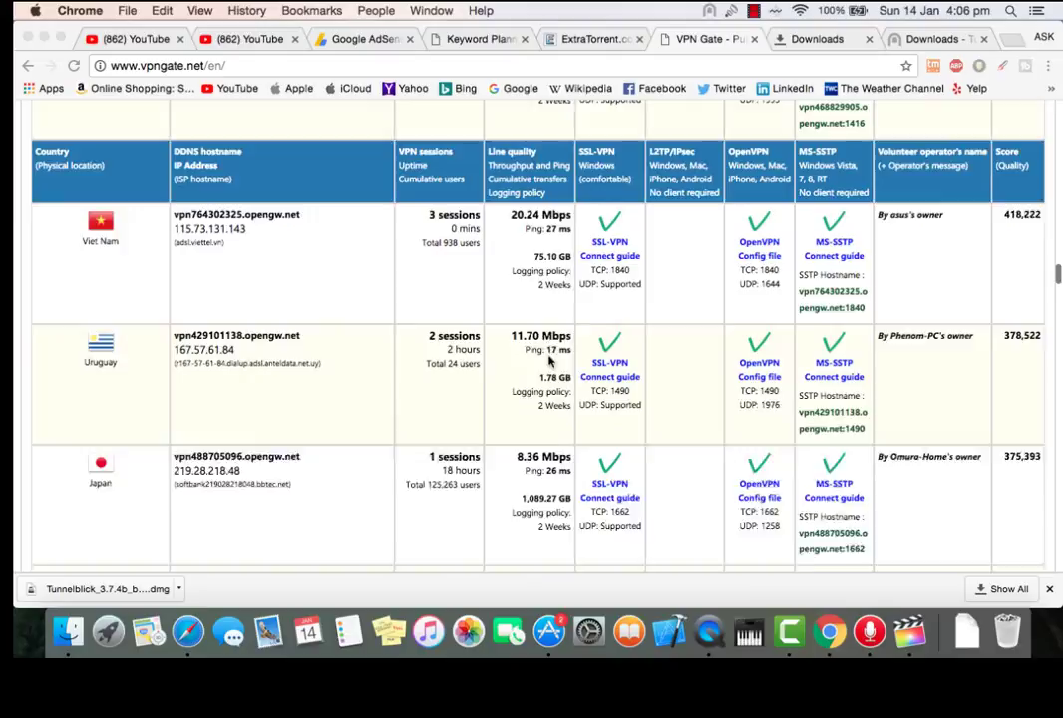
{"action": "scroll", "coordinate": [548, 359], "scroll_direction": "up", "scroll_amount": 1}
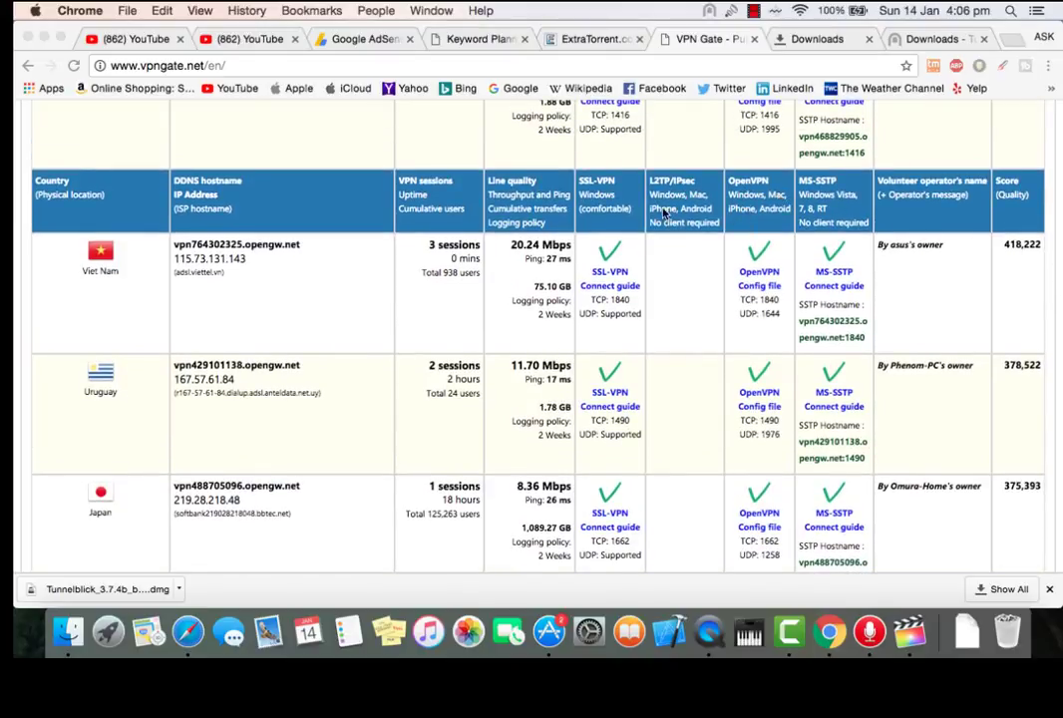
{"action": "scroll", "coordinate": [747, 358], "scroll_direction": "down", "scroll_amount": 2}
{"action": "scroll", "coordinate": [747, 358], "scroll_direction": "down", "scroll_amount": 3}
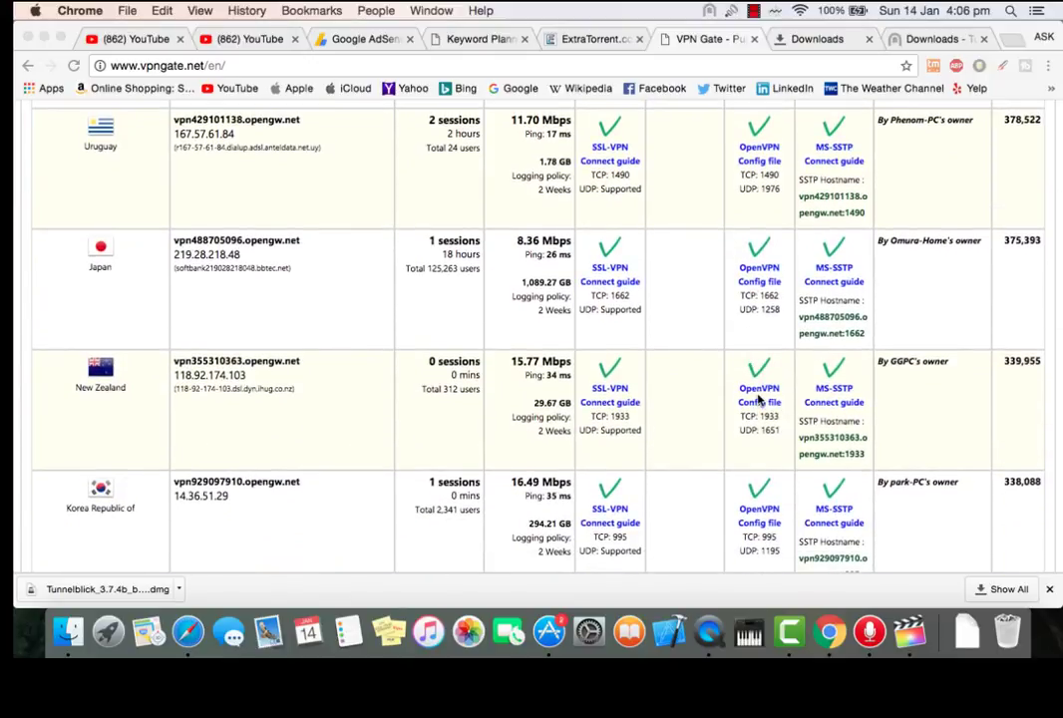
{"action": "left_click", "coordinate": [759, 400]}
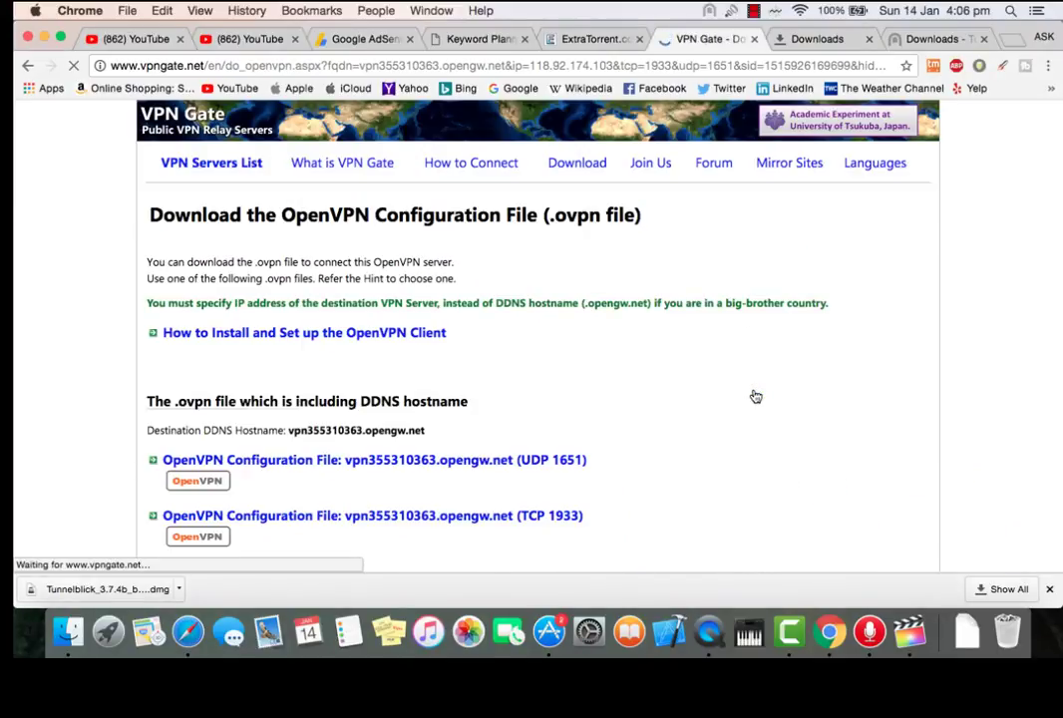
- Download the UDP 1651 .ovpn file and install it in Tunnelblick for Only Me
{"action": "left_click", "coordinate": [199, 462]}
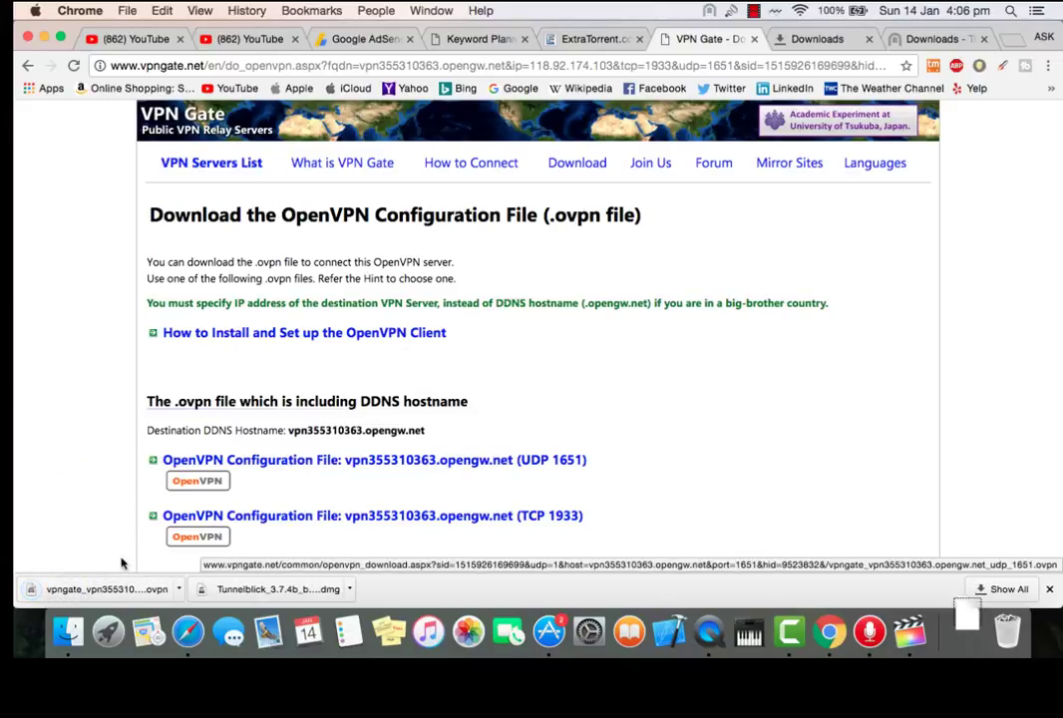
{"action": "left_click", "coordinate": [115, 587]}
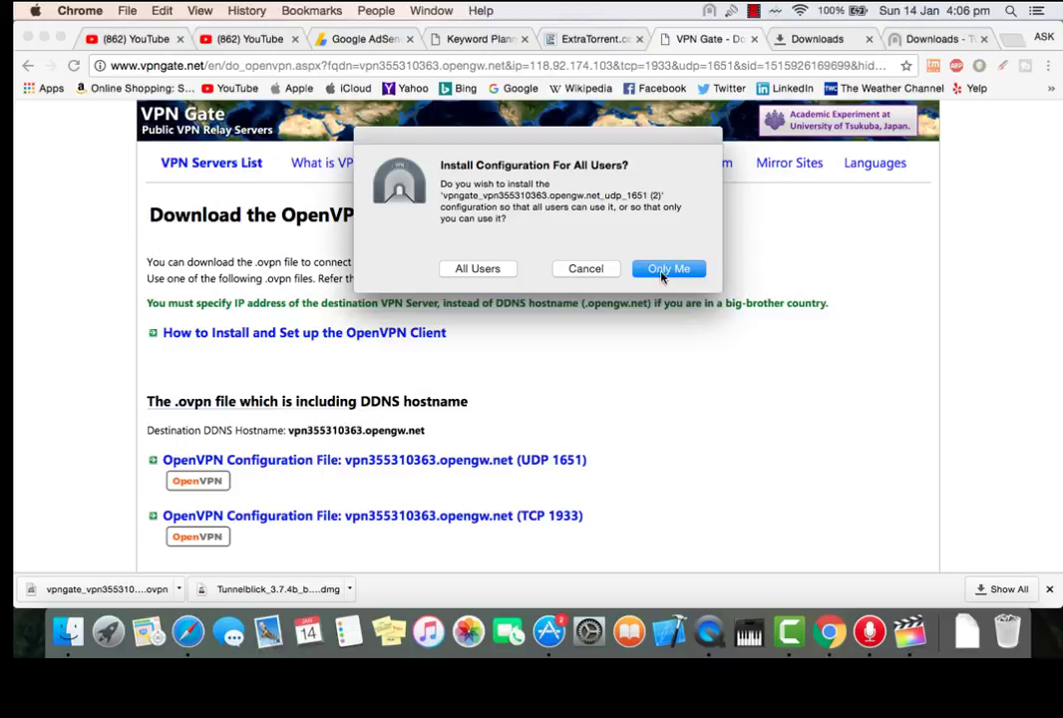
{"action": "left_click", "coordinate": [682, 270]}
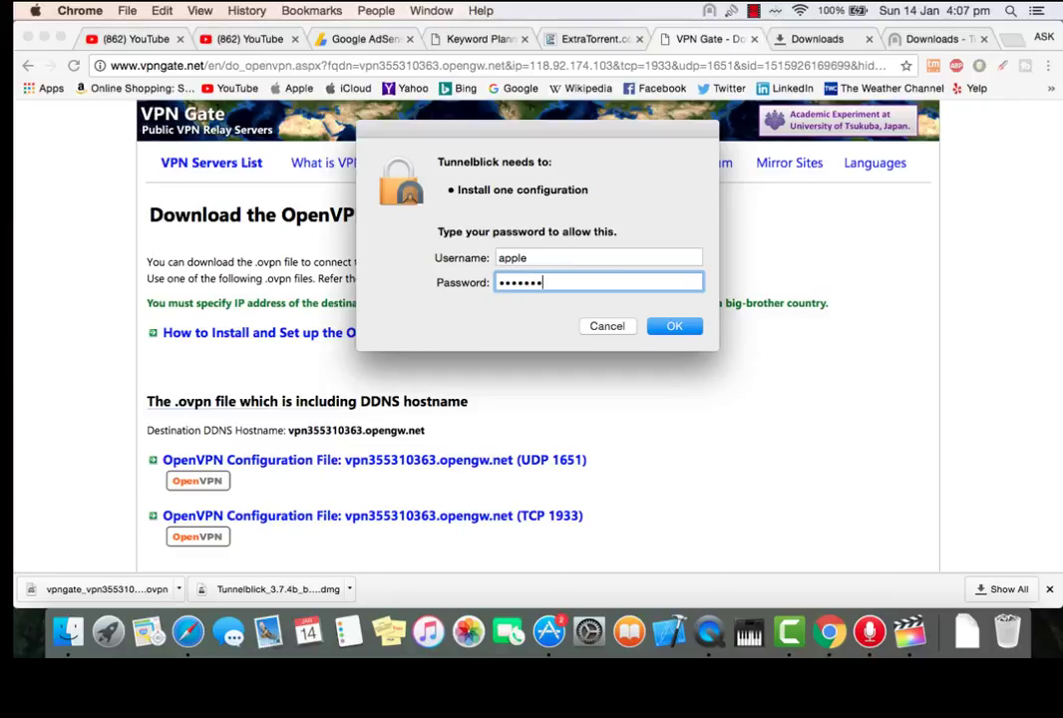
{"action": "key", "text": "Return"}
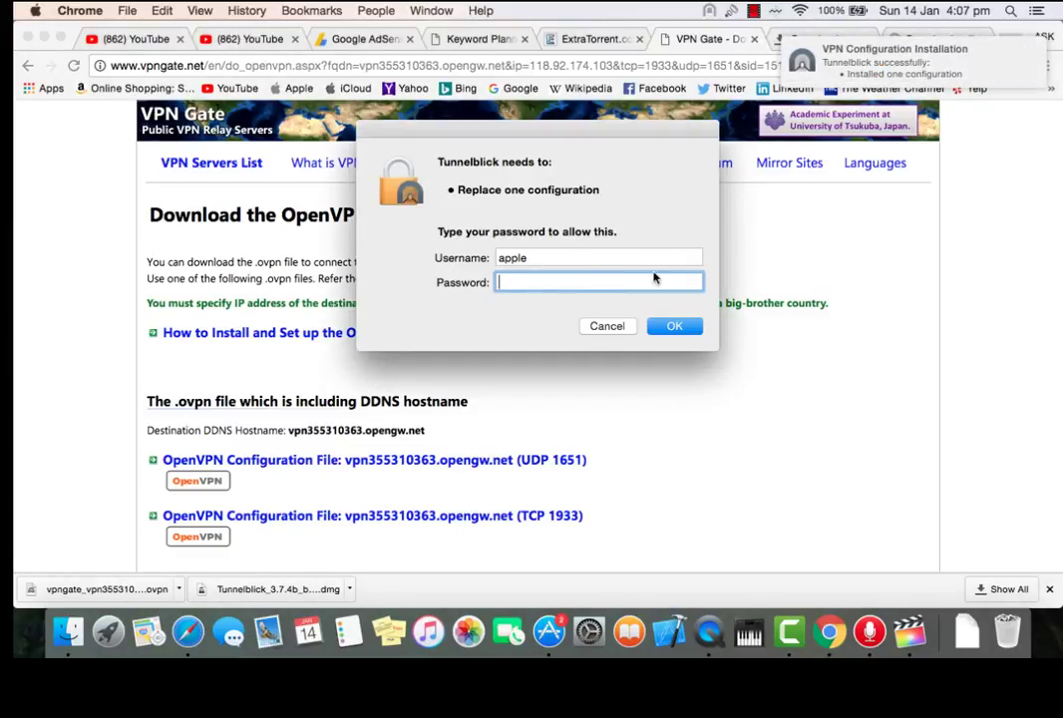
{"action": "left_click", "coordinate": [605, 327]}
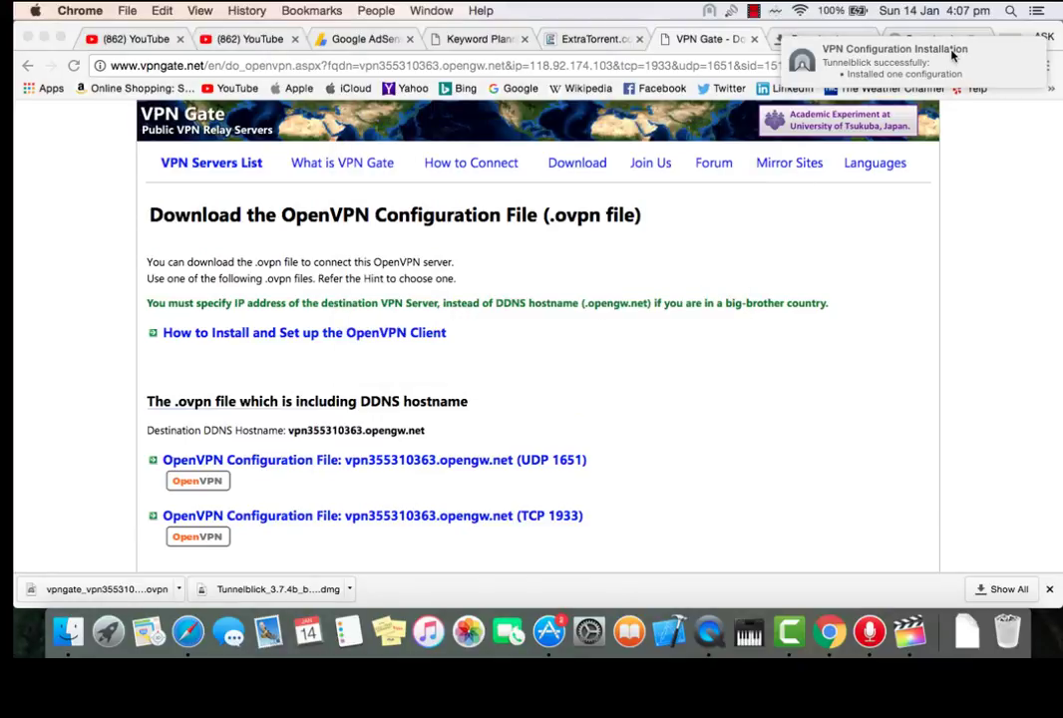
- Connect Tunnelblick to vpngate_vpn355310363.opengw.net_udp_1651 from the menu-bar icon
{"action": "left_click", "coordinate": [711, 11]}
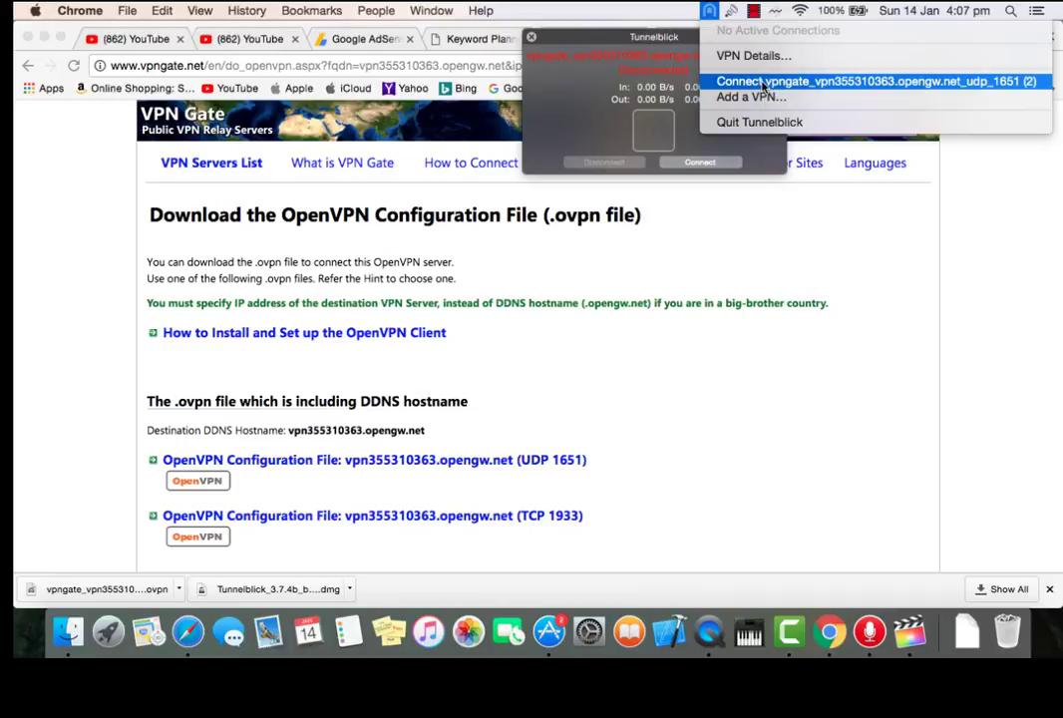
{"action": "left_click", "coordinate": [827, 82]}
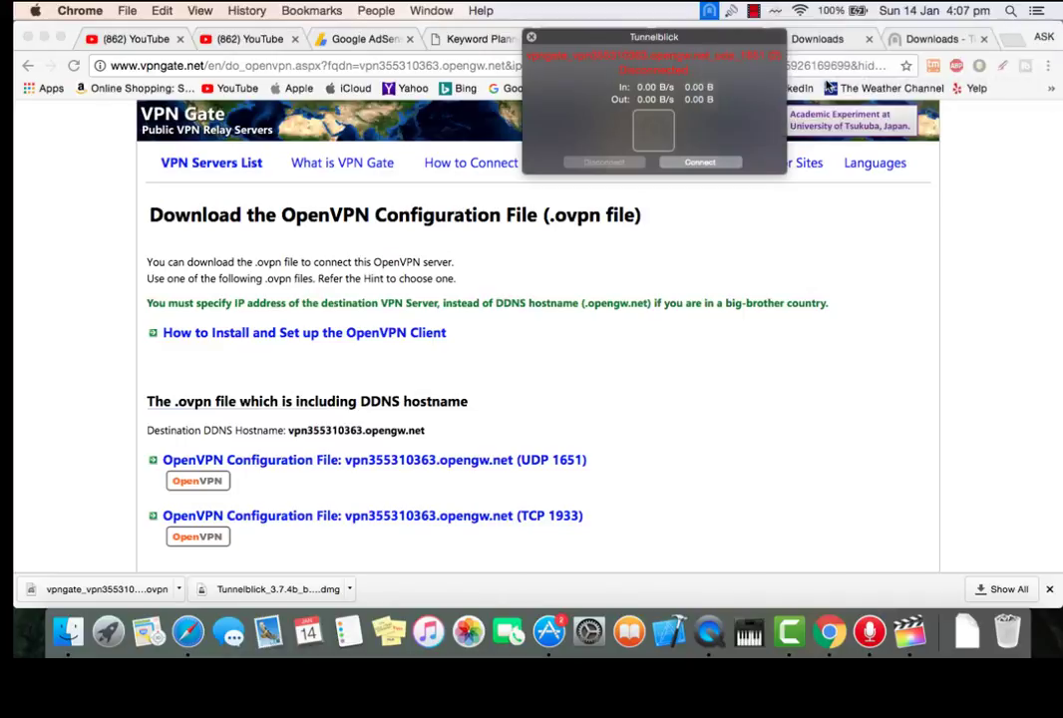
{"action": "left_click", "coordinate": [709, 166]}
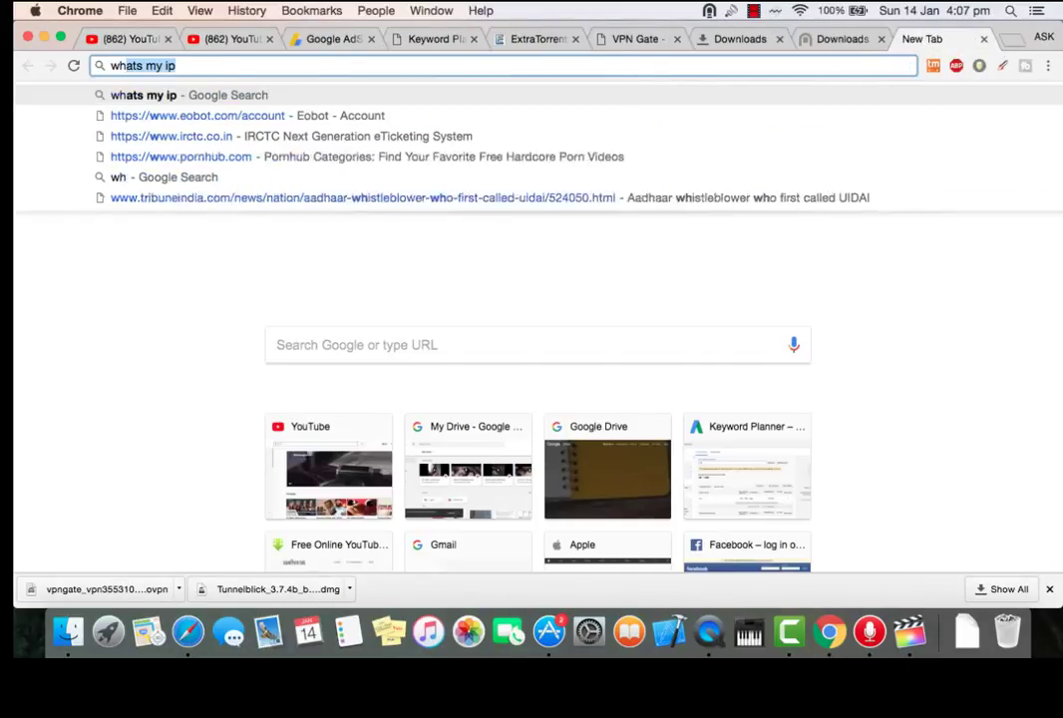
- Search 'whats my ip', see 118.92.174.103, and open the whatsmyip.com result
{"action": "type", "text": " my i"}
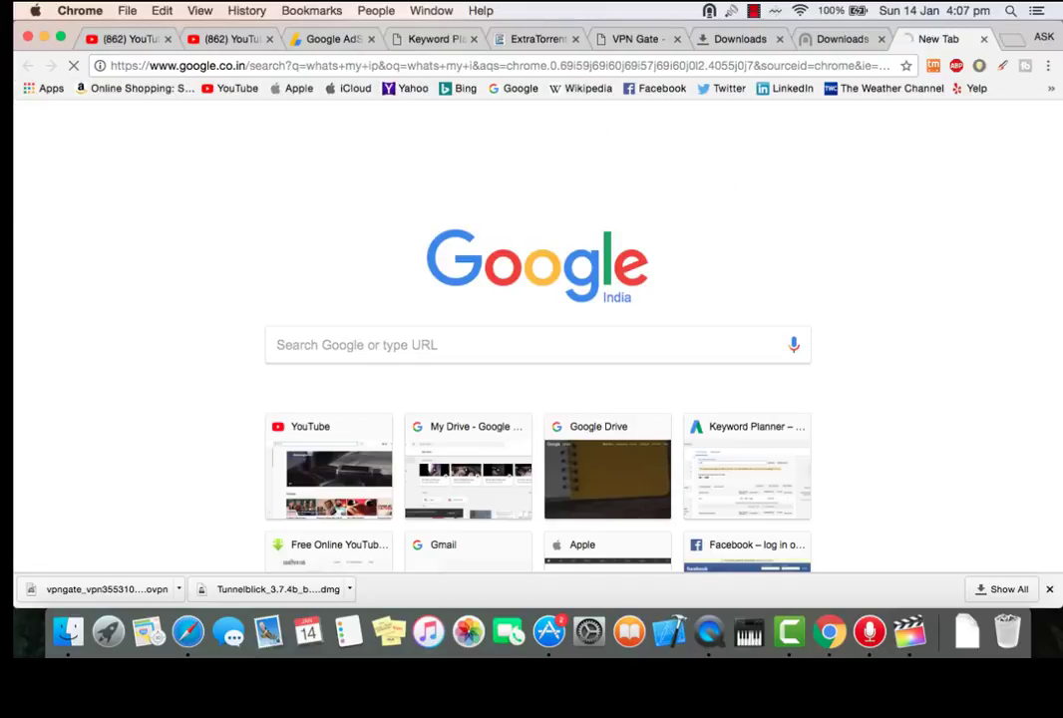
{"action": "scroll", "coordinate": [283, 472], "scroll_direction": "down", "scroll_amount": 1}
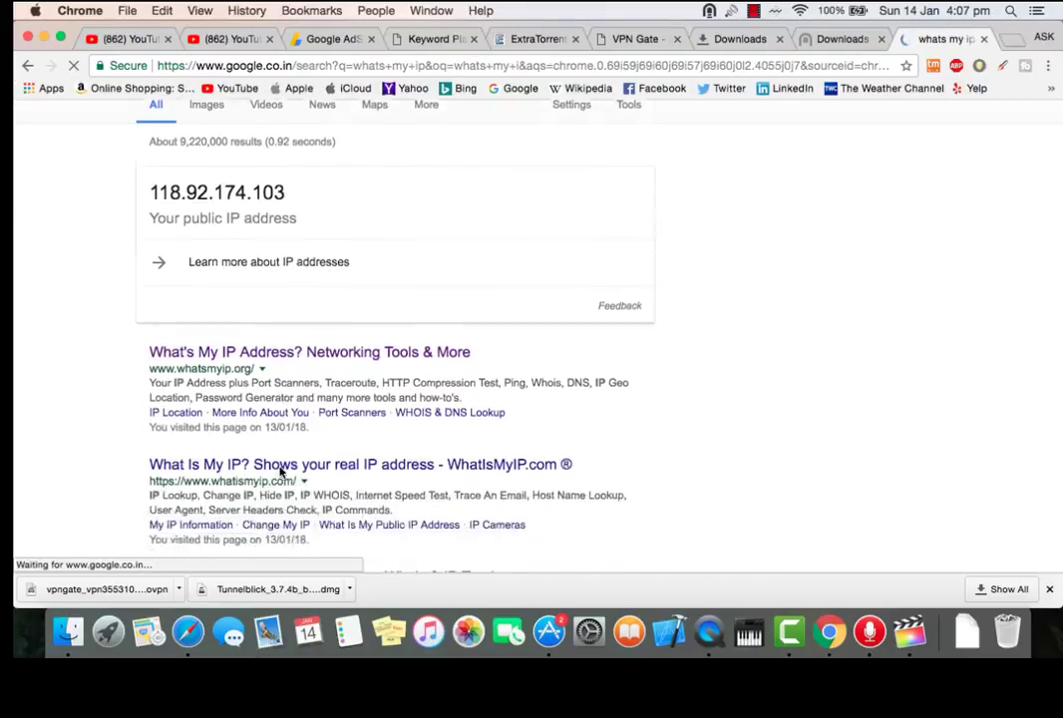
{"action": "scroll", "coordinate": [282, 471], "scroll_direction": "down", "scroll_amount": 3}
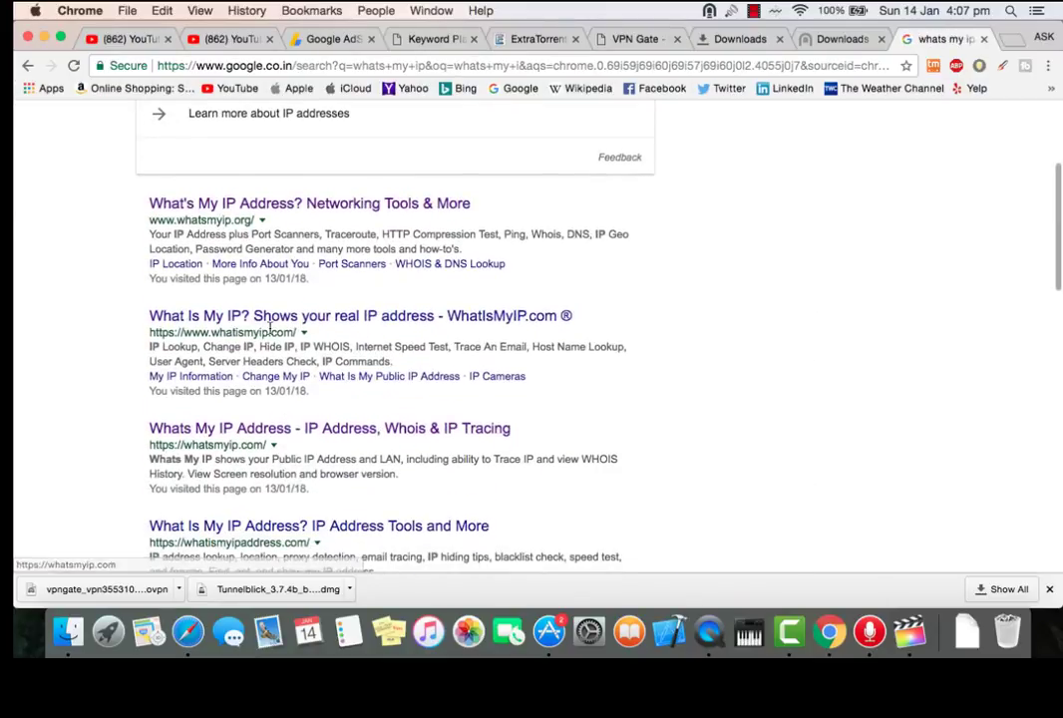
{"action": "left_click", "coordinate": [270, 435]}
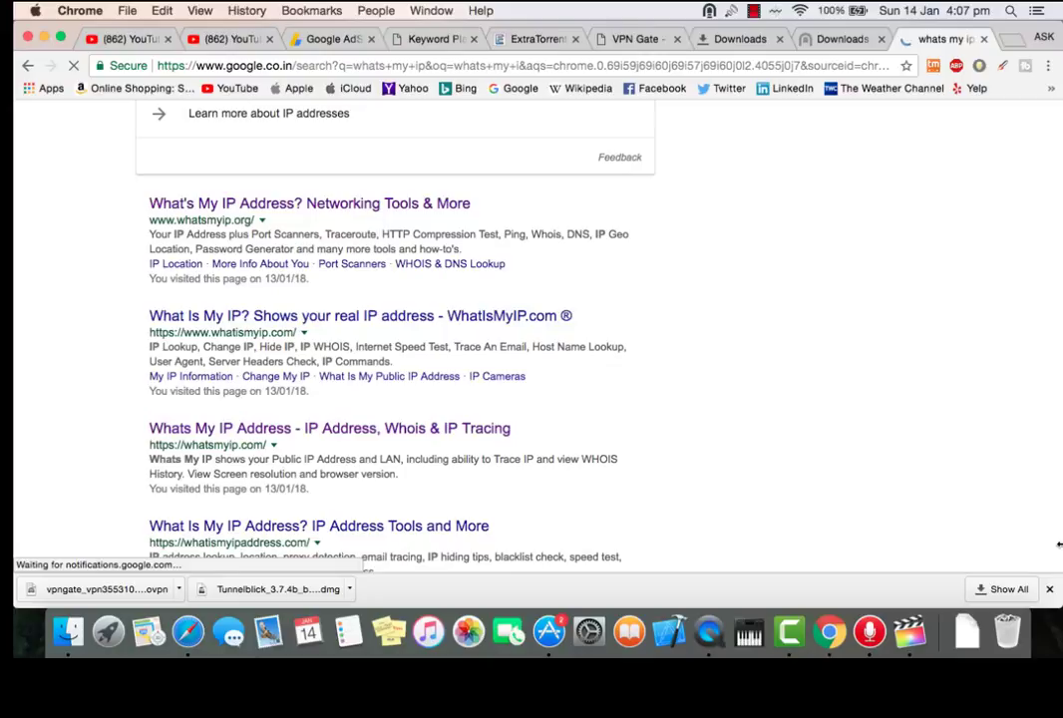
- Close Chrome's downloads bar while whatsmyip.com loads
{"action": "left_click", "coordinate": [1051, 590]}
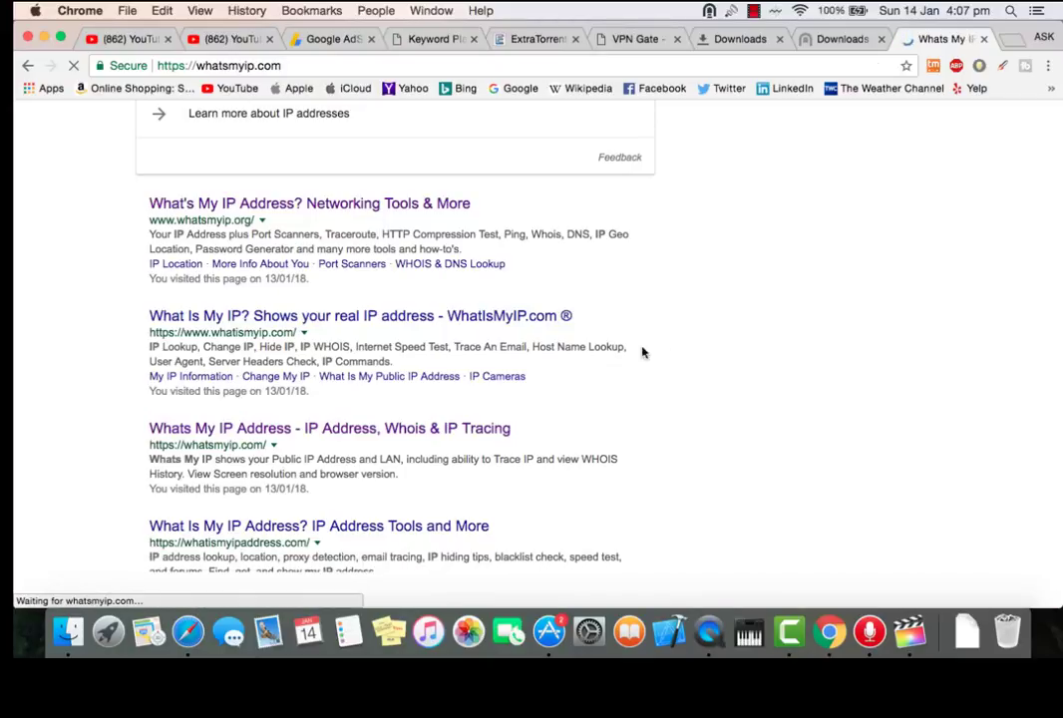